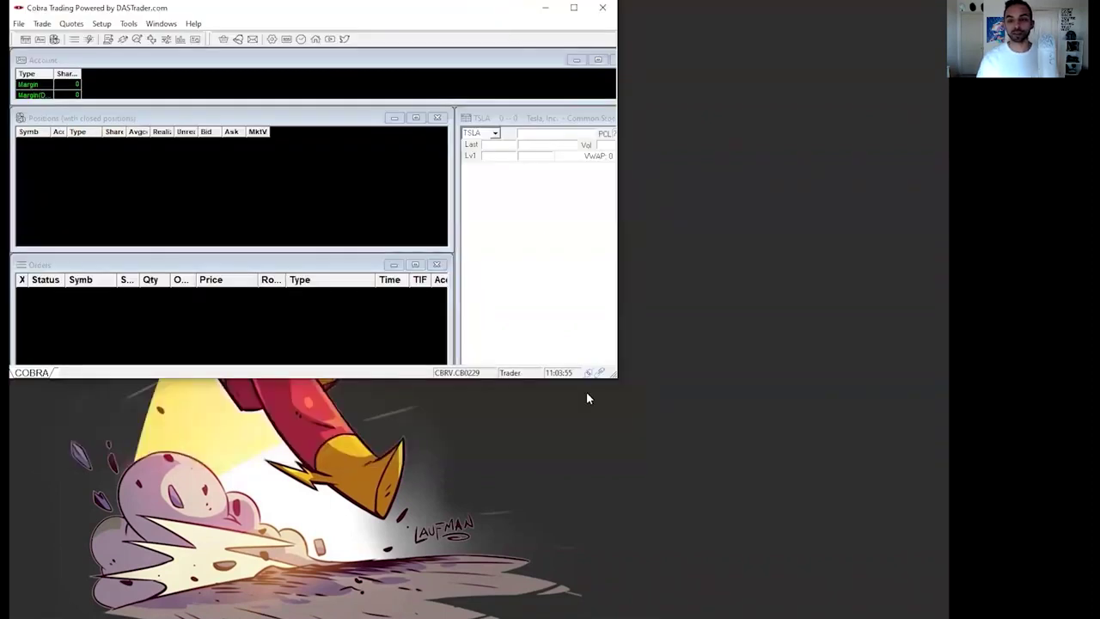
Close the TSLA and PHUN montage and time-and-sales windows, plus Routes, Positions, Orders and Trades
{"action": "left_click_drag", "start_coordinate": [613, 374], "coordinate": [948, 617]}
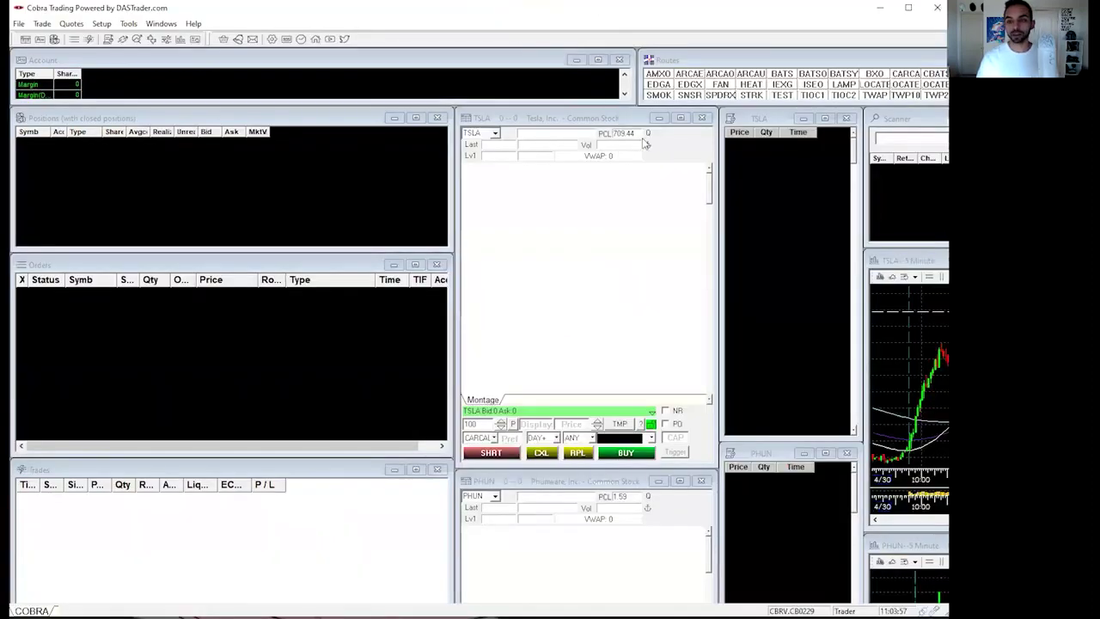
{"action": "left_click", "coordinate": [710, 116]}
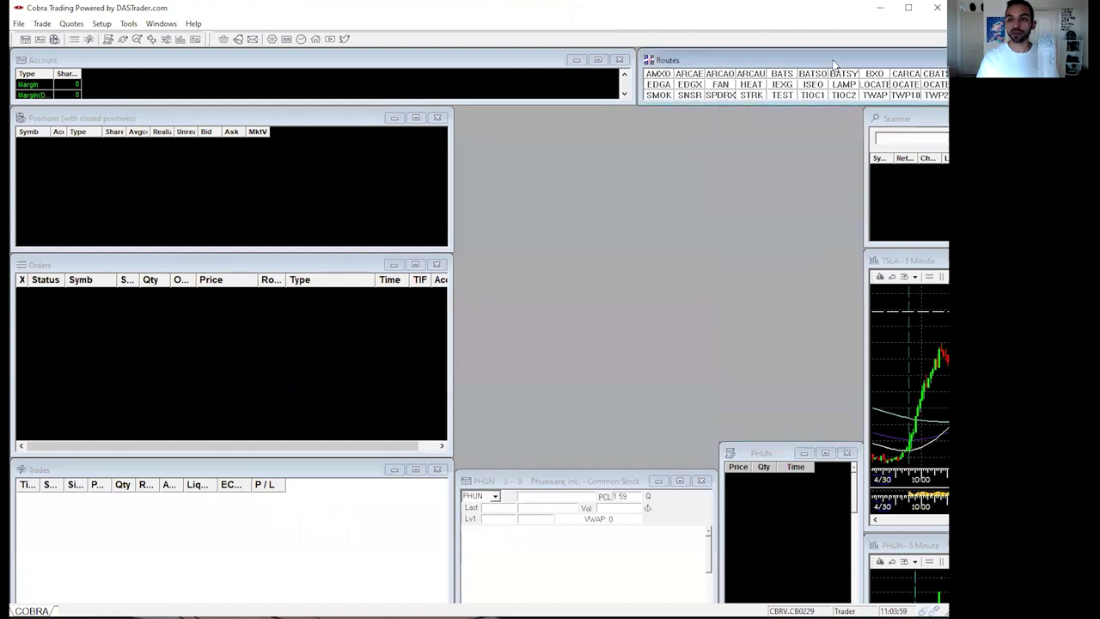
{"action": "left_click_drag", "start_coordinate": [834, 61], "coordinate": [409, 157]}
{"action": "left_click", "coordinate": [806, 155]}
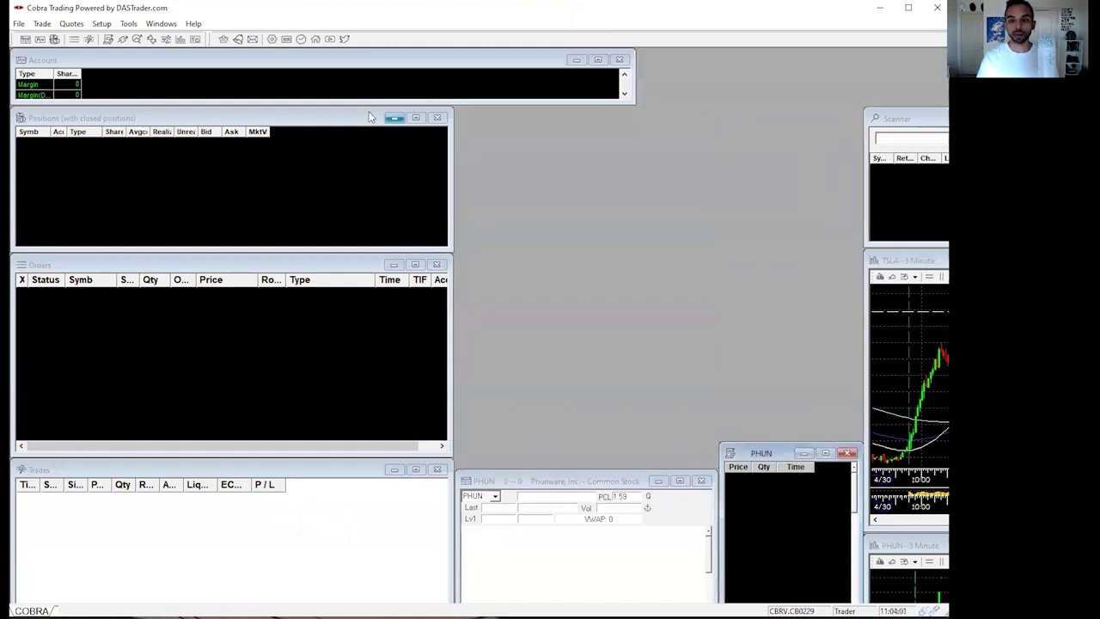
{"action": "left_click", "coordinate": [437, 117]}
{"action": "left_click", "coordinate": [436, 264]}
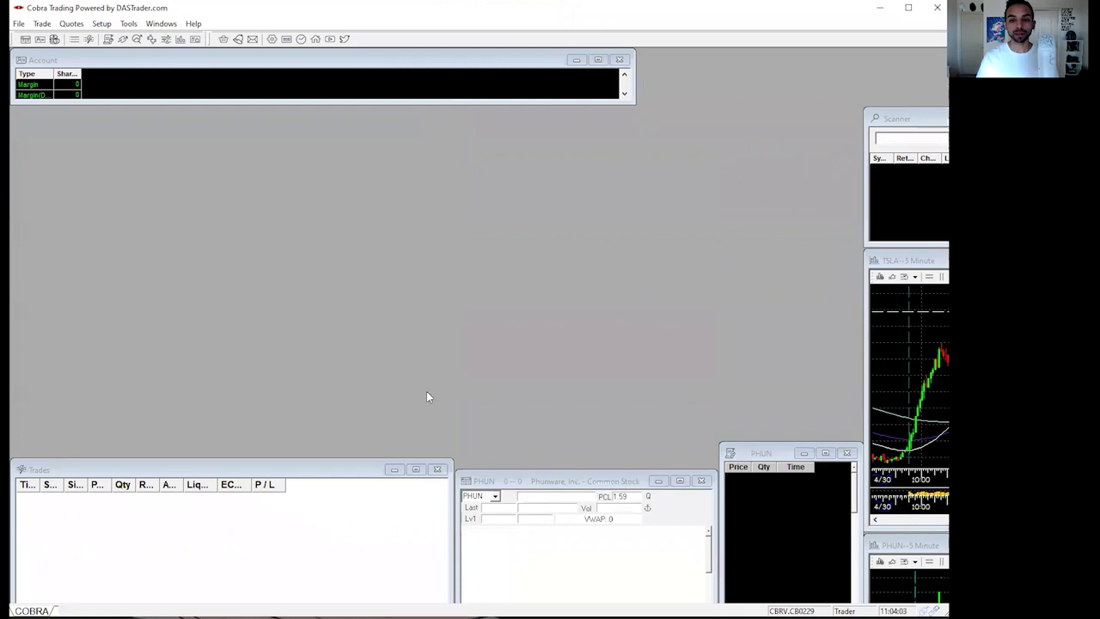
{"action": "left_click", "coordinate": [437, 469]}
{"action": "left_click", "coordinate": [701, 481]}
{"action": "left_click", "coordinate": [846, 453]}
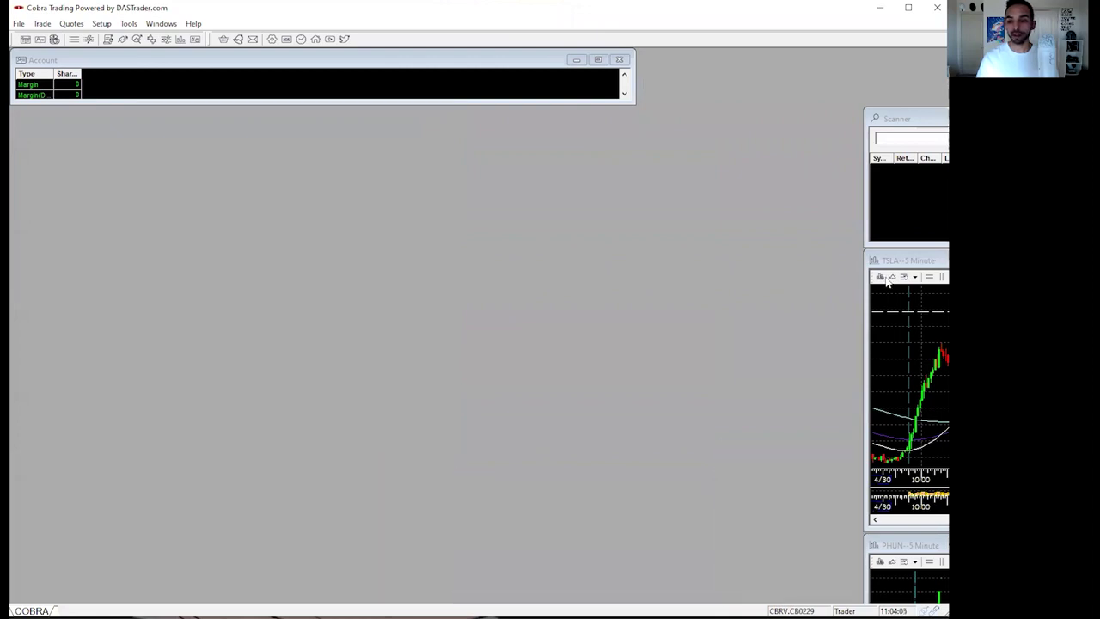
Close the TSLA 5-minute chart, the Scanner window and the PHUN 5-minute chart
{"action": "left_click_drag", "start_coordinate": [919, 260], "coordinate": [216, 216]}
{"action": "left_click", "coordinate": [500, 217]}
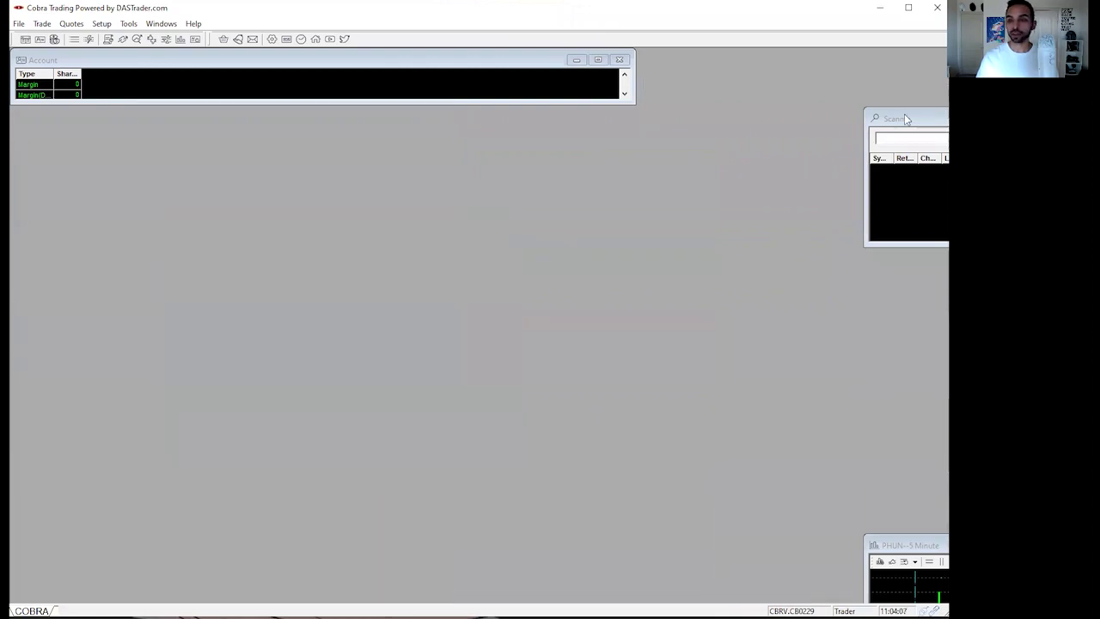
{"action": "left_click_drag", "start_coordinate": [904, 115], "coordinate": [286, 127]}
{"action": "left_click", "coordinate": [769, 134]}
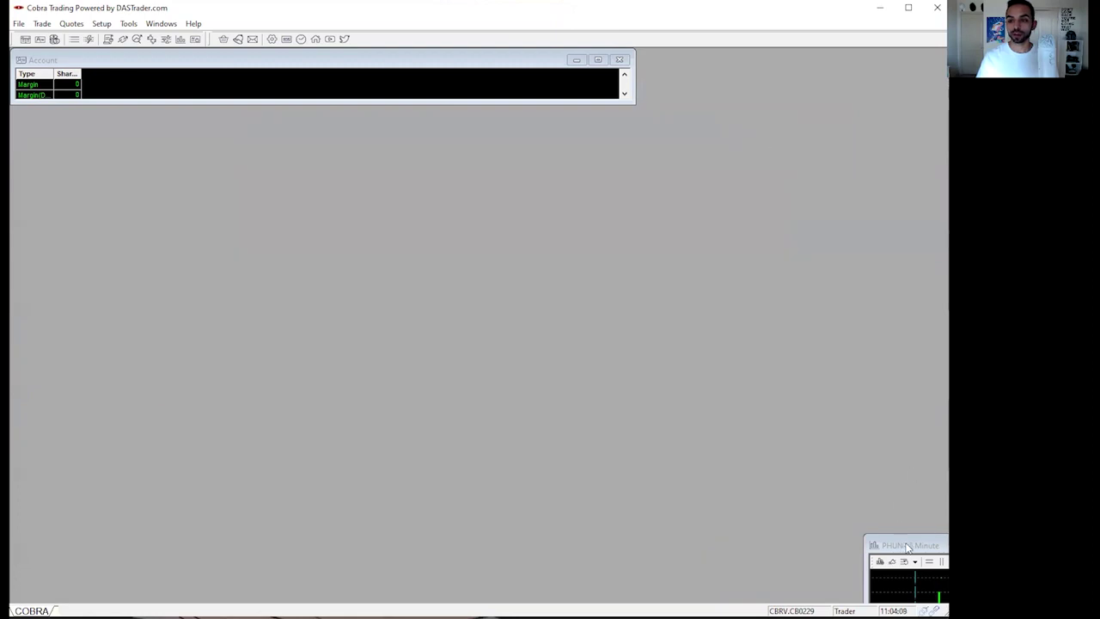
{"action": "left_click_drag", "start_coordinate": [904, 544], "coordinate": [241, 325]}
{"action": "left_click", "coordinate": [538, 325]}
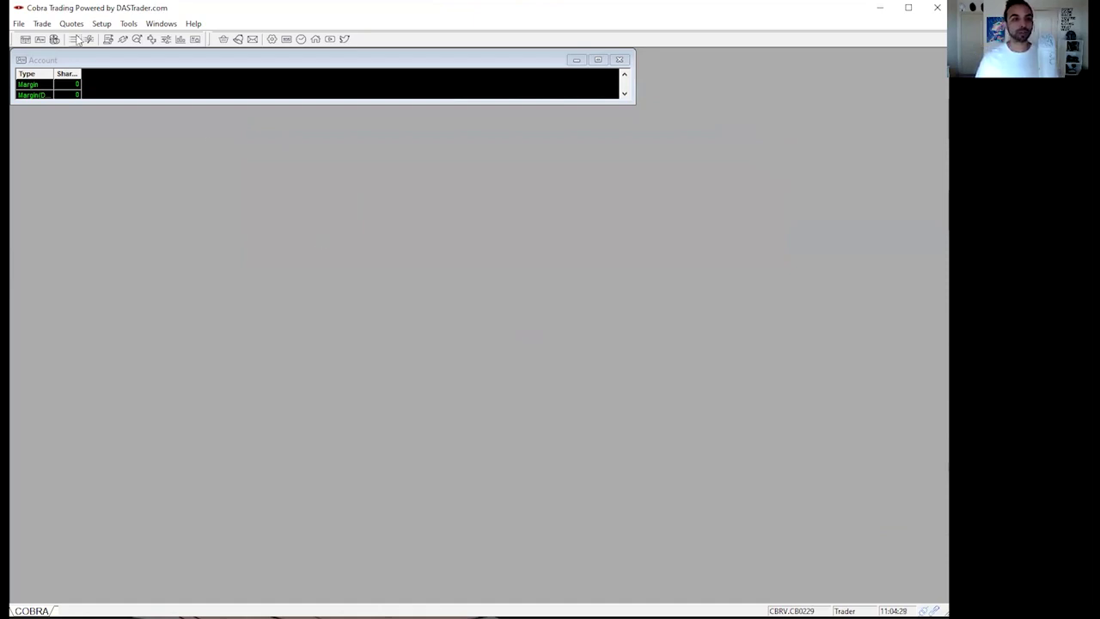
Open a new montage window, shrink it and place it under the Account window
{"action": "left_click", "coordinate": [26, 39]}
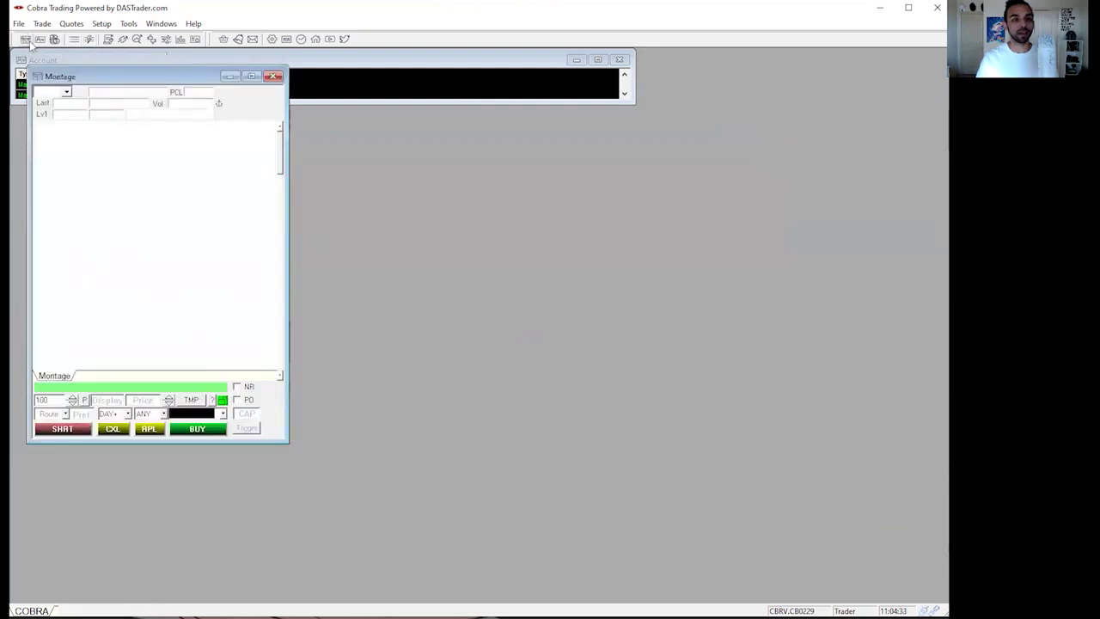
{"action": "left_click_drag", "start_coordinate": [111, 80], "coordinate": [187, 161]}
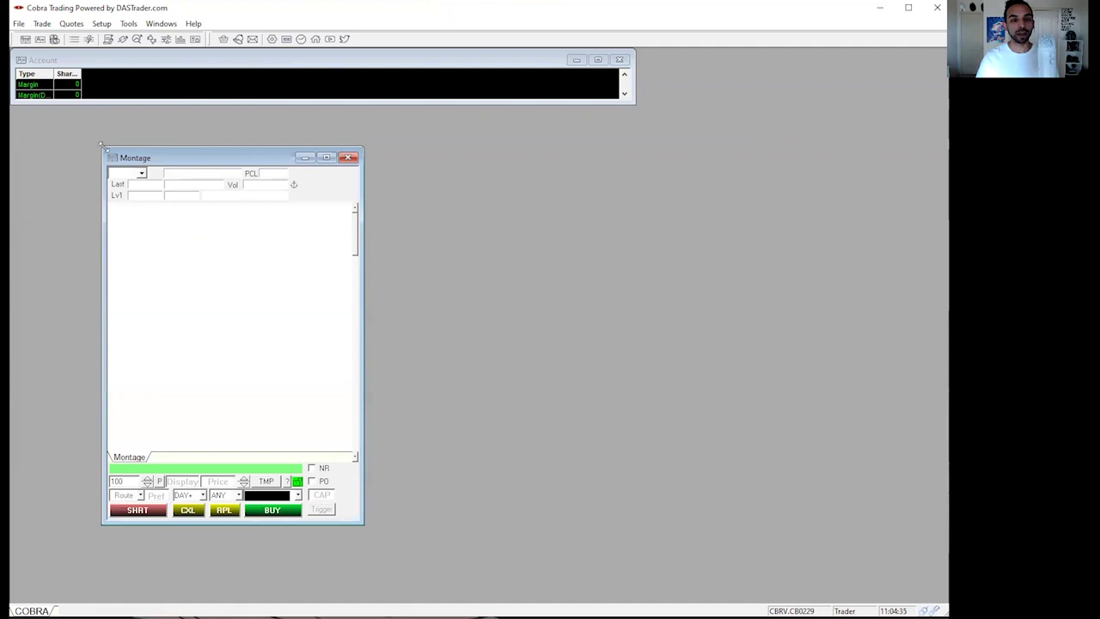
{"action": "left_click_drag", "start_coordinate": [101, 146], "coordinate": [112, 249]}
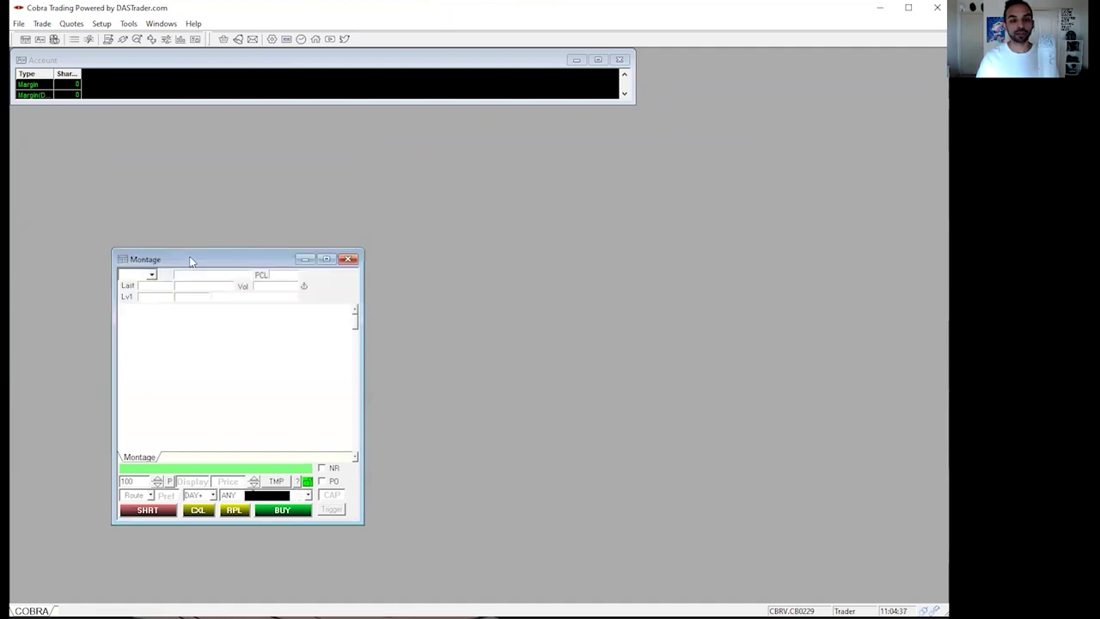
{"action": "left_click_drag", "start_coordinate": [190, 261], "coordinate": [28, 133]}
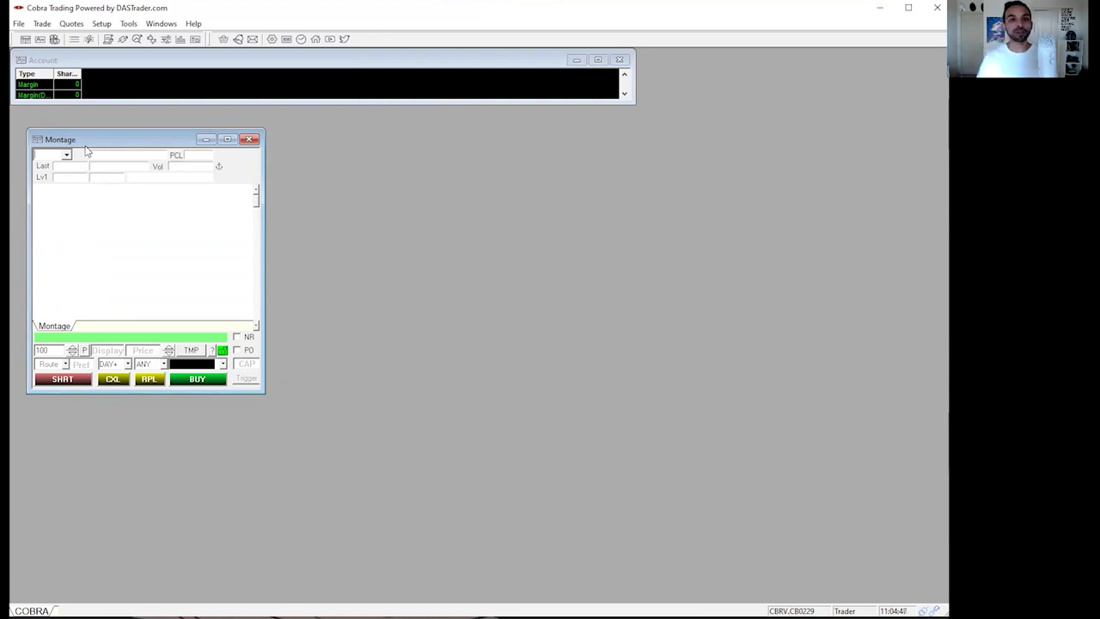
{"action": "left_click_drag", "start_coordinate": [78, 139], "coordinate": [65, 116]}
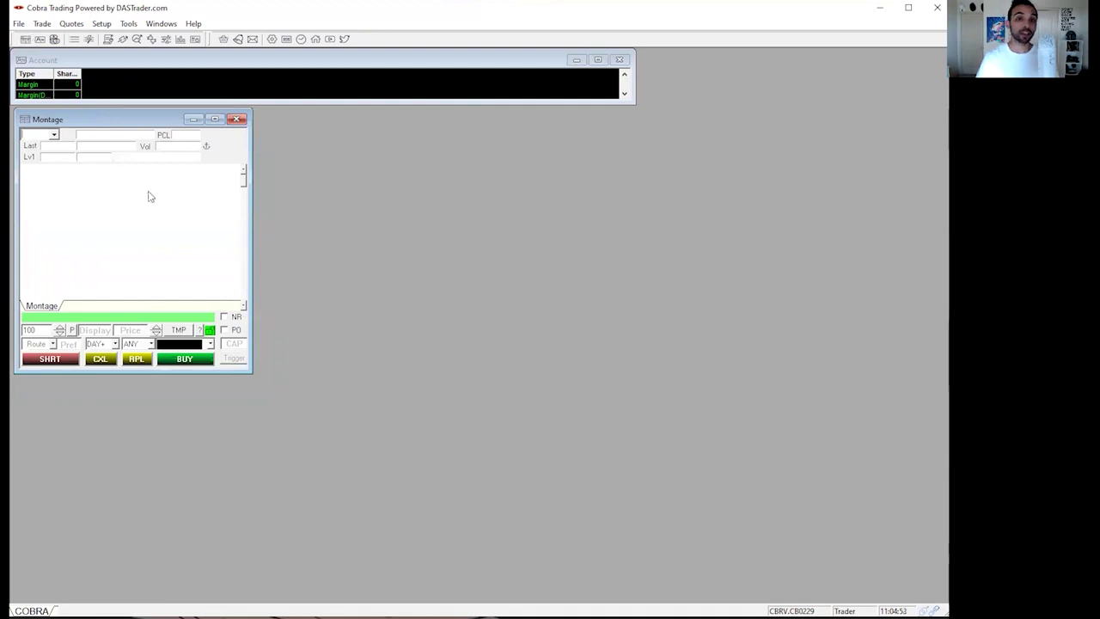
Load SPY, then QQQ, into the montage symbol box
{"action": "left_click", "coordinate": [58, 135]}
{"action": "type", "text": "SPY"}
{"action": "key", "text": "Return"}
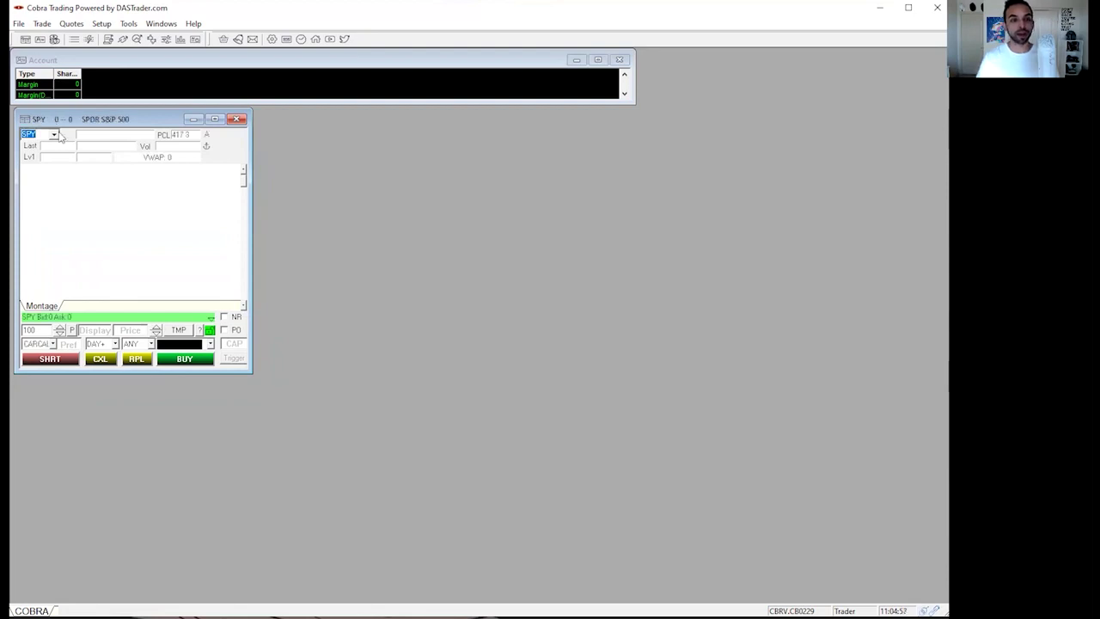
{"action": "type", "text": "QQQ"}
{"action": "key", "text": "Return"}
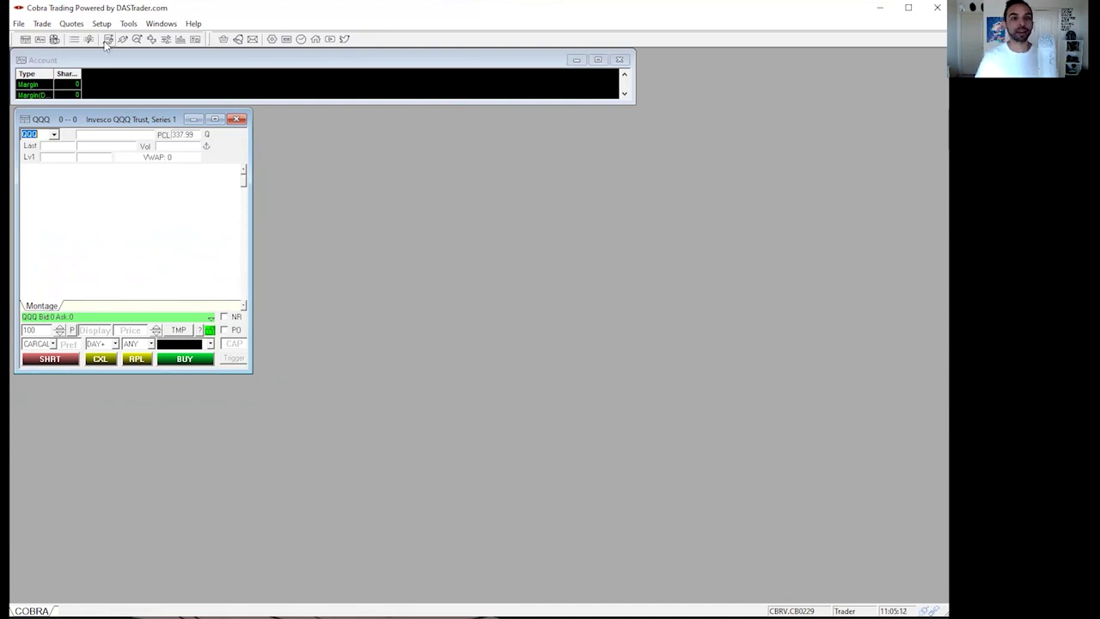
{"action": "left_click", "coordinate": [108, 40]}
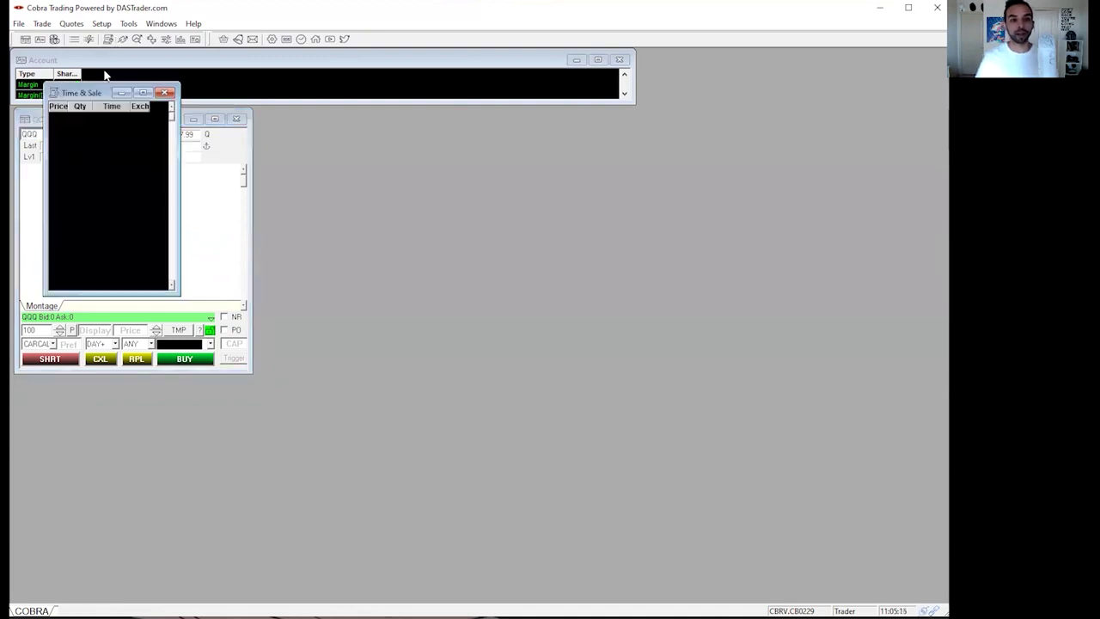
Place the Time & Sale window right of the montage and load SPY into the montage
{"action": "left_click_drag", "start_coordinate": [83, 94], "coordinate": [292, 119]}
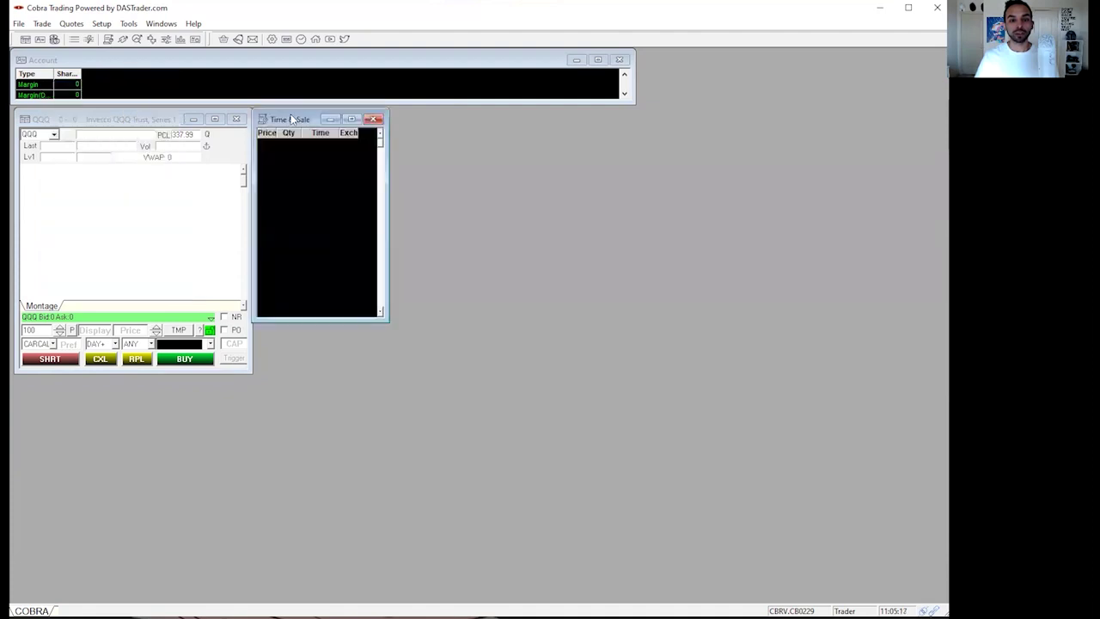
{"action": "left_click", "coordinate": [205, 149]}
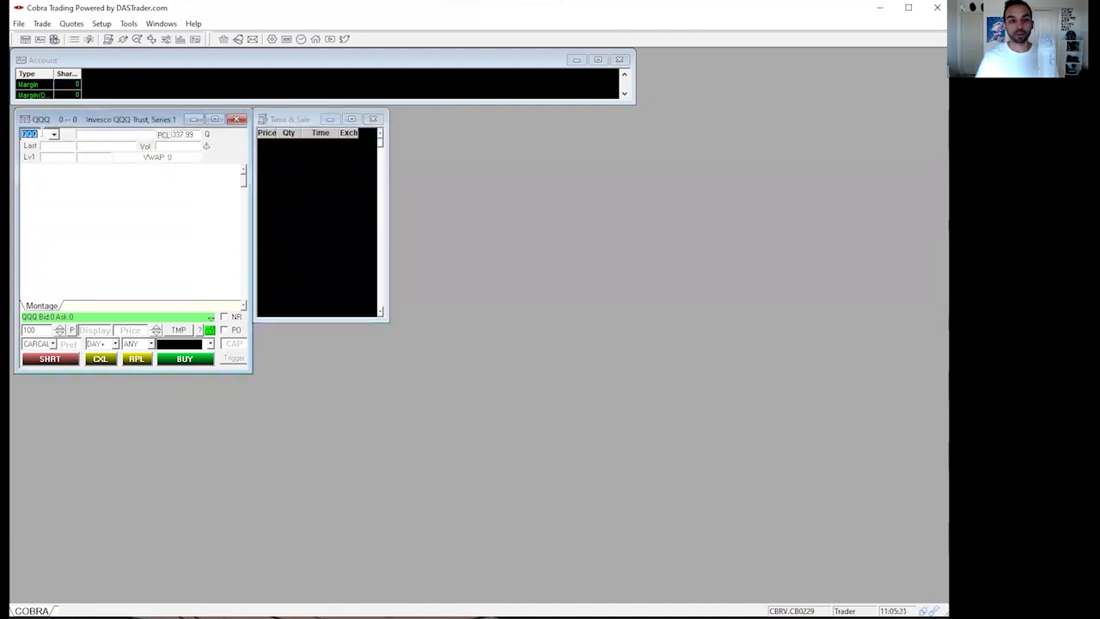
{"action": "type", "text": "SPY"}
{"action": "key", "text": "Return"}
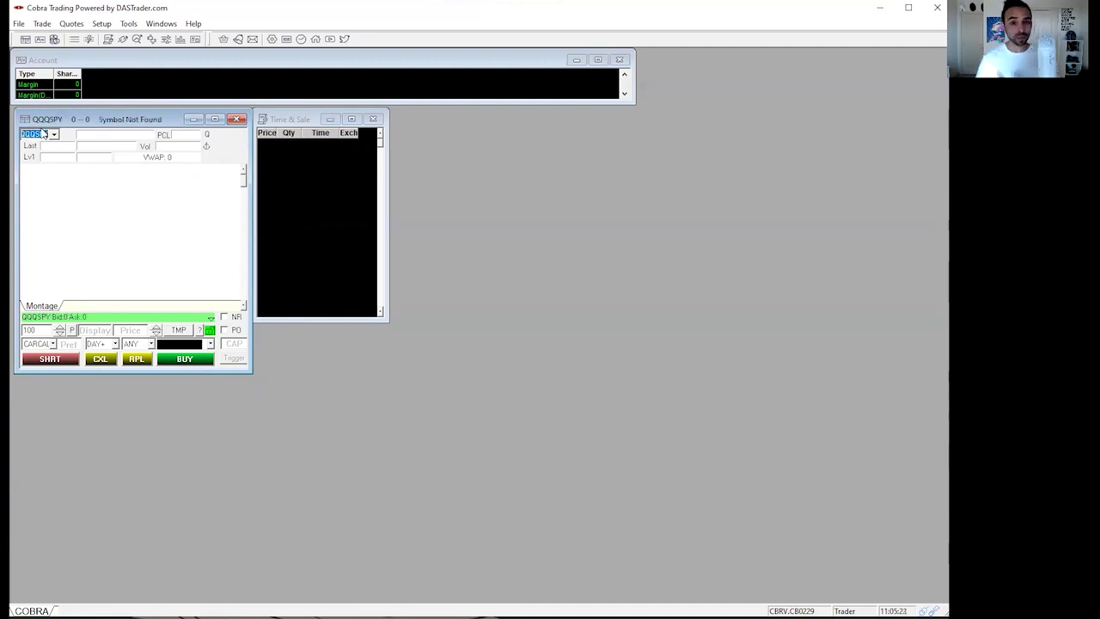
{"action": "type", "text": "SPY"}
{"action": "key", "text": "Return"}
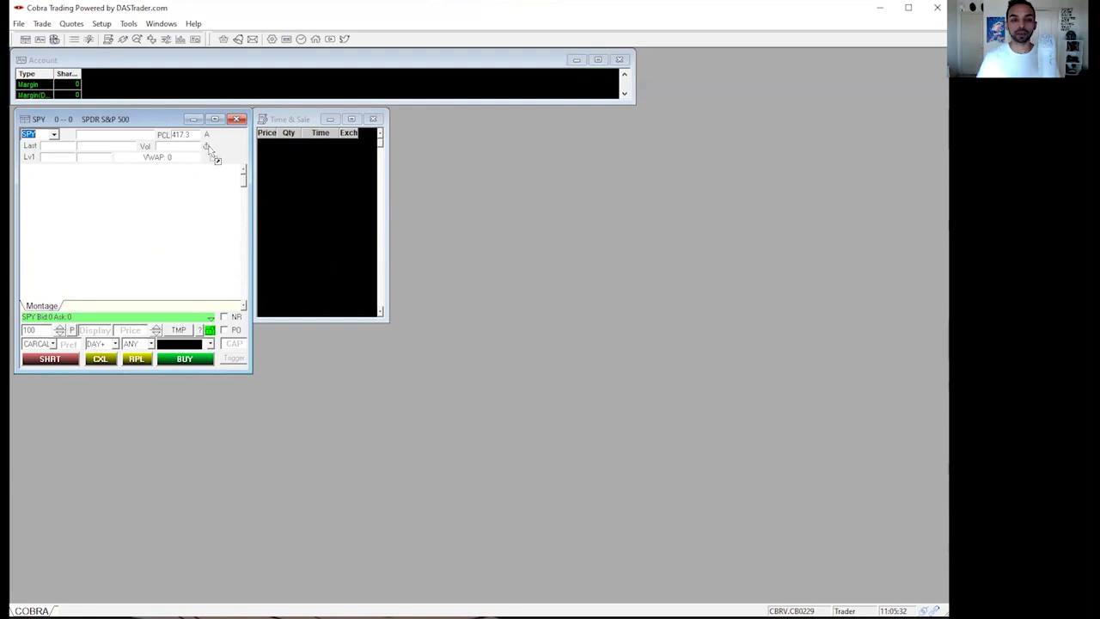
Link the montage to Time & Sale, test it with FB, then switch both back to SPY
{"action": "left_click_drag", "start_coordinate": [212, 147], "coordinate": [320, 163]}
{"action": "type", "text": "FB"}
{"action": "key", "text": "Return"}
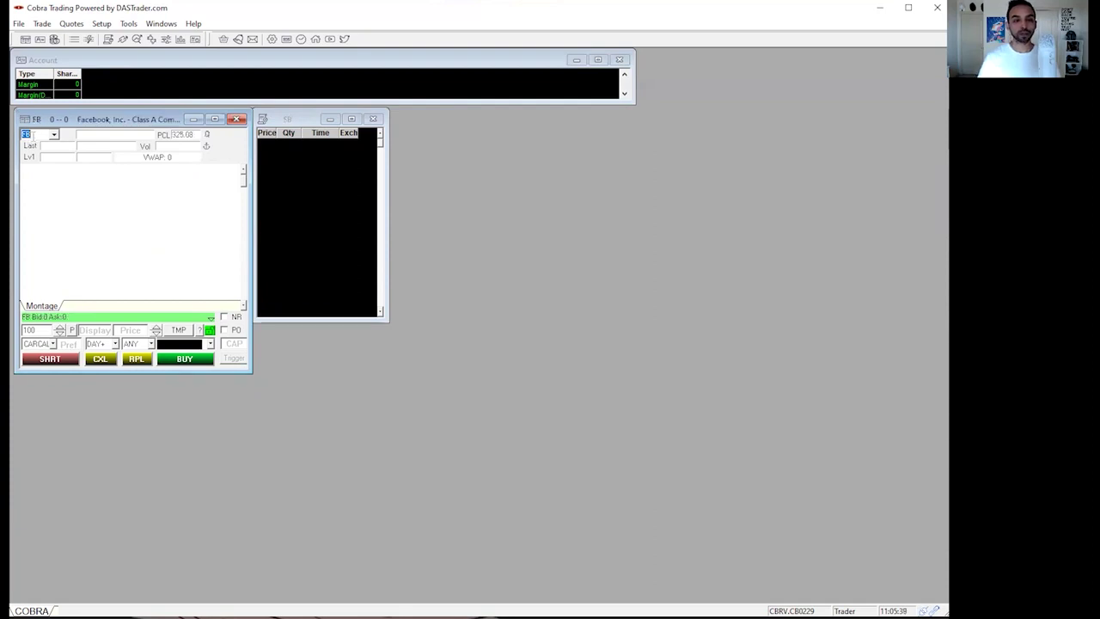
{"action": "left_click", "coordinate": [283, 125]}
{"action": "left_click", "coordinate": [43, 134]}
{"action": "key", "text": "BackSpace"}
{"action": "key", "text": "BackSpace"}
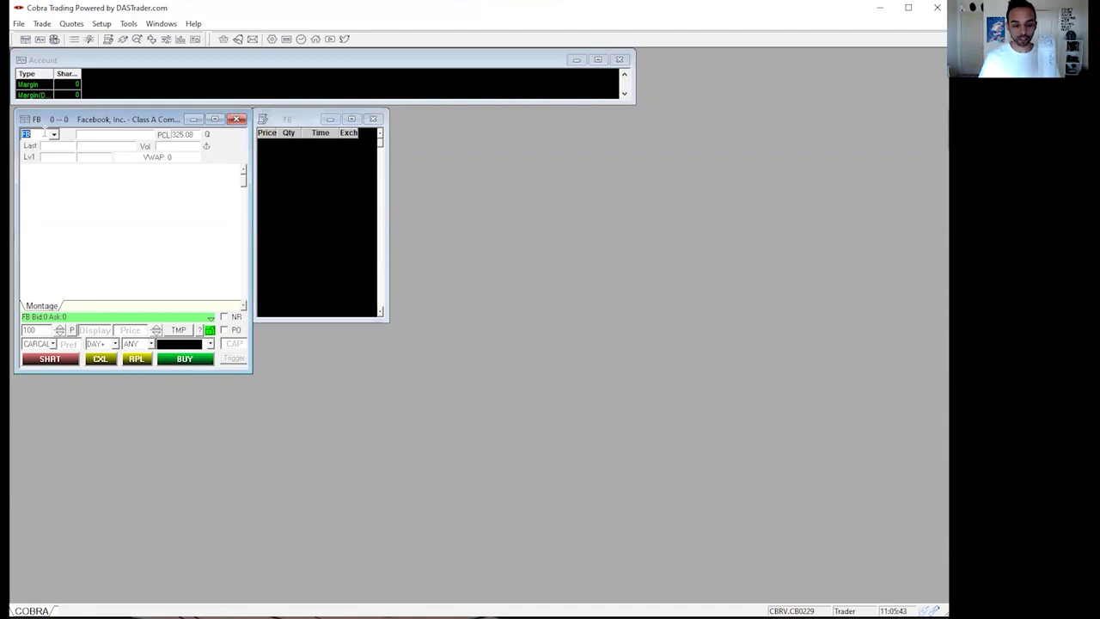
{"action": "type", "text": "SPY"}
{"action": "key", "text": "Return"}
{"action": "left_click", "coordinate": [267, 148]}
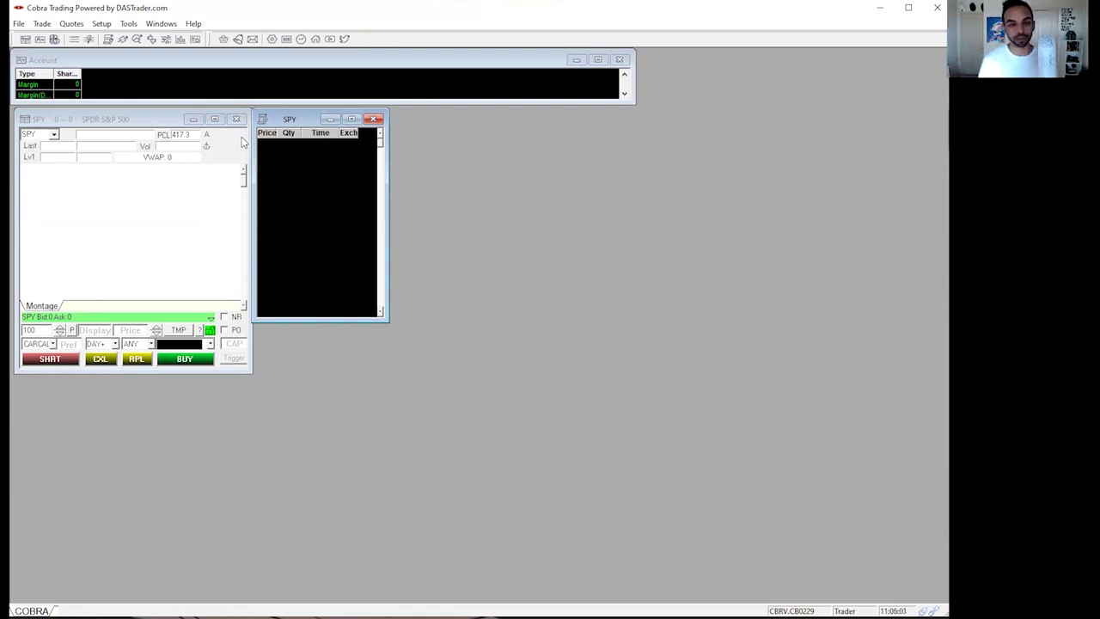
Open a new chart window, shrink it and place it right of the Time & Sale window
{"action": "left_click", "coordinate": [181, 41]}
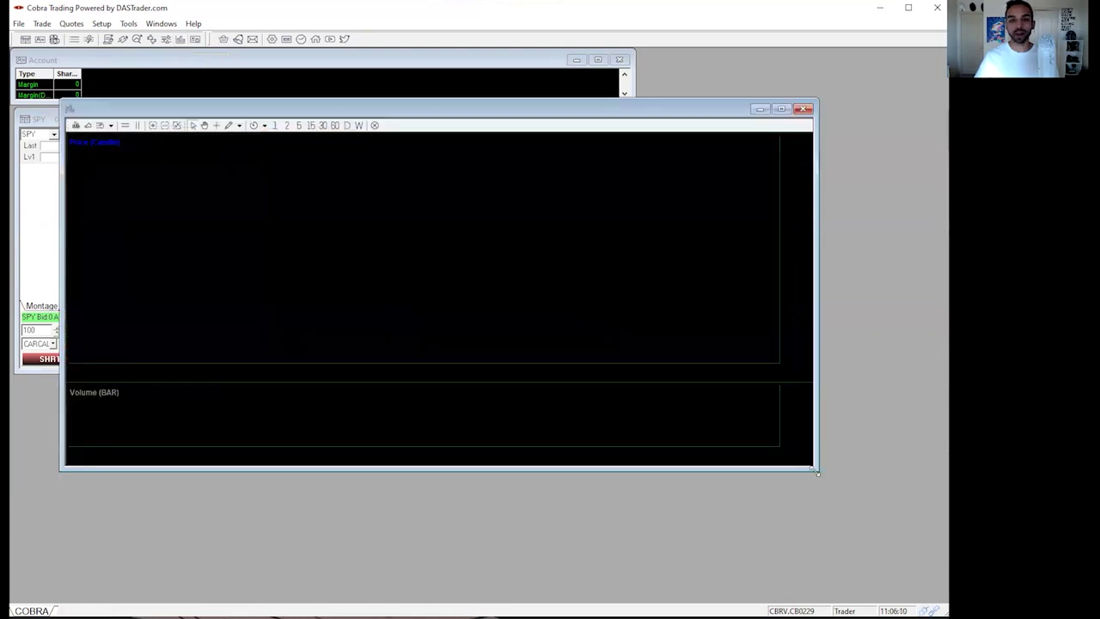
{"action": "left_click_drag", "start_coordinate": [816, 471], "coordinate": [485, 447]}
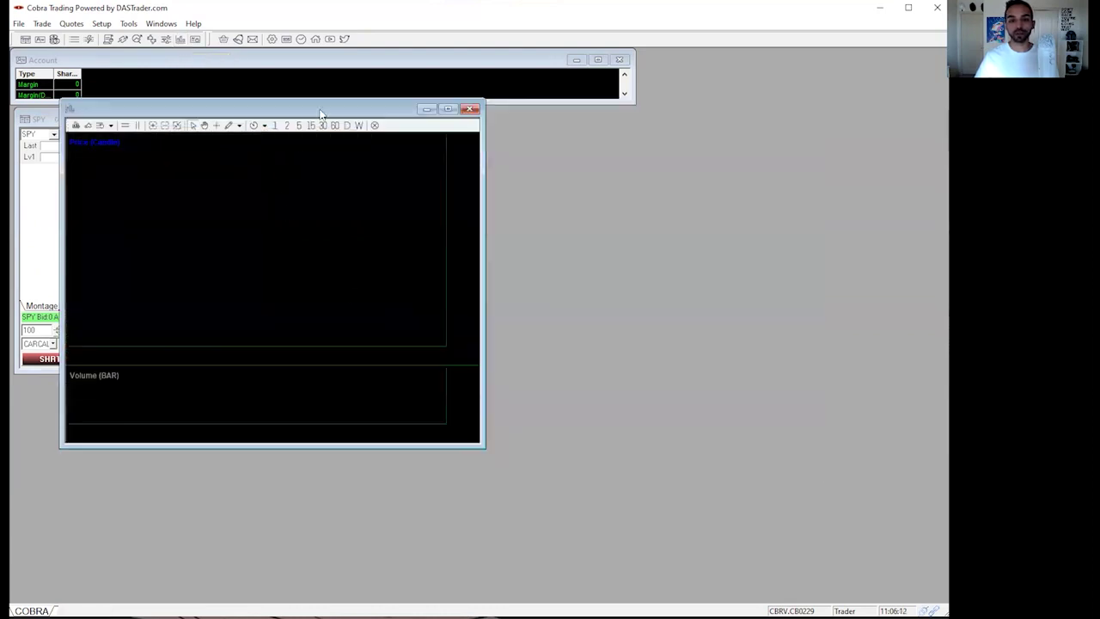
{"action": "left_click_drag", "start_coordinate": [320, 113], "coordinate": [650, 120]}
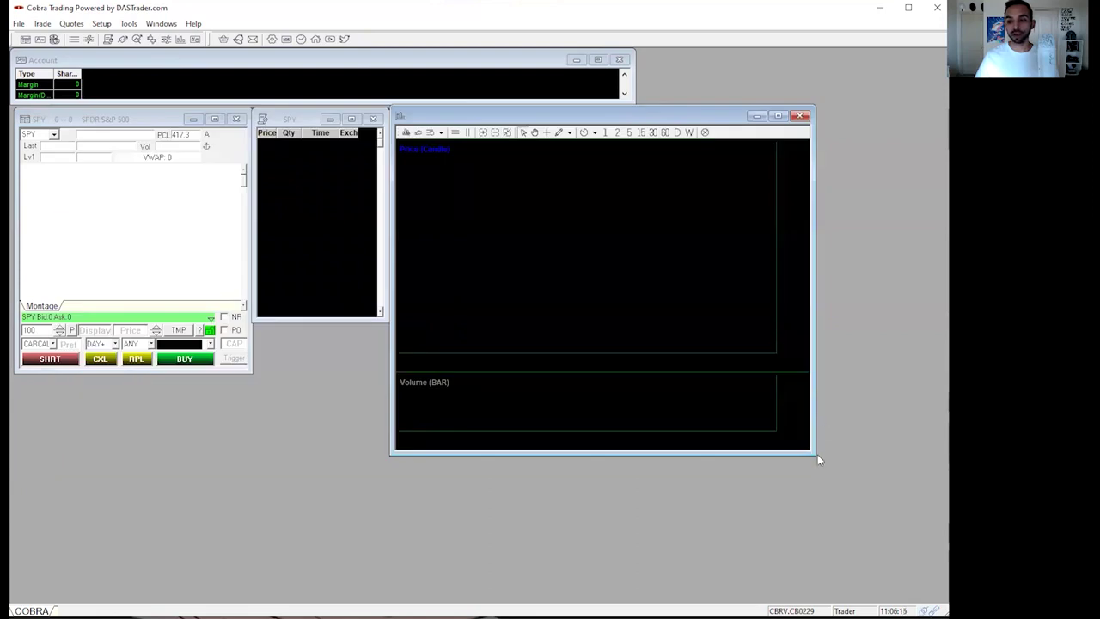
{"action": "left_click_drag", "start_coordinate": [815, 456], "coordinate": [736, 345]}
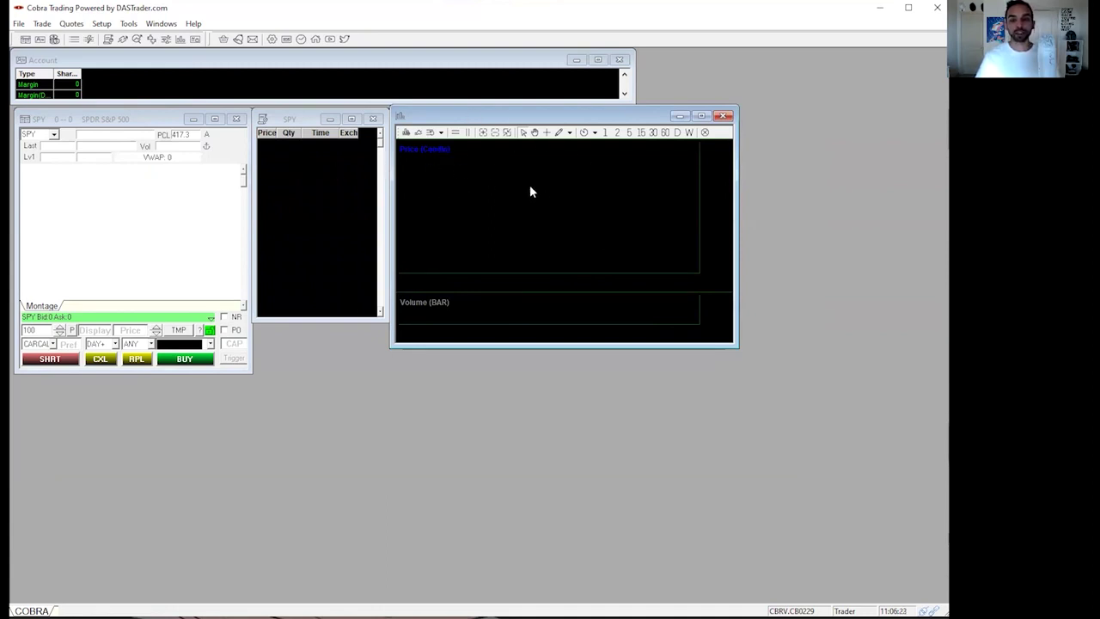
Load FB, then QQQ, then TSLA into the 1-minute chart
{"action": "type", "text": "S"}
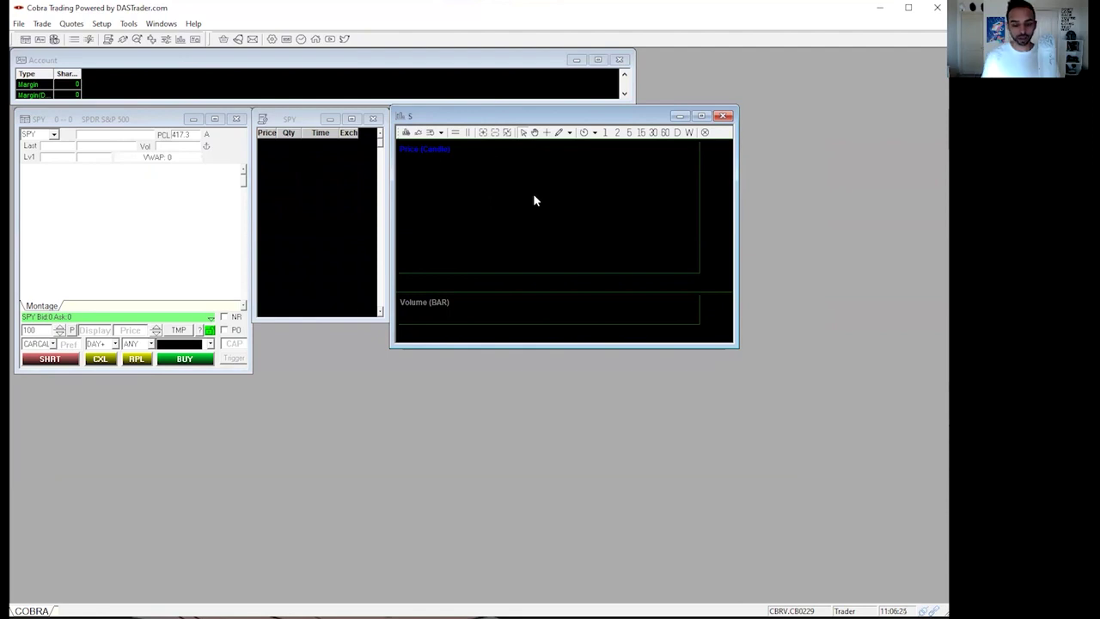
{"action": "type", "text": "FB"}
{"action": "key", "text": "Return"}
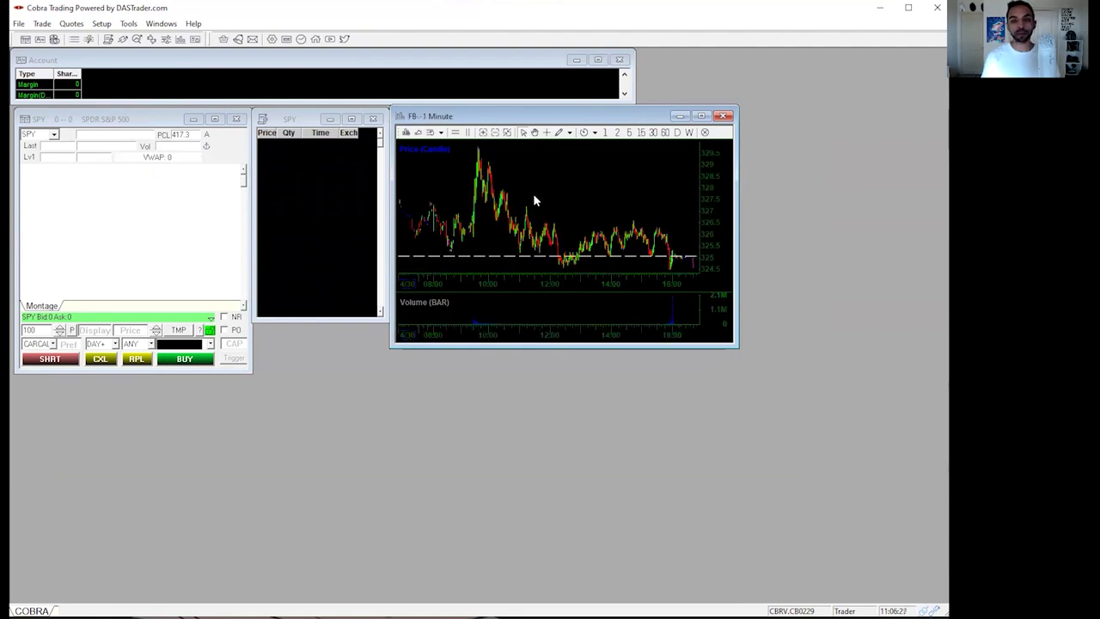
{"action": "type", "text": "QQQ"}
{"action": "key", "text": "Return"}
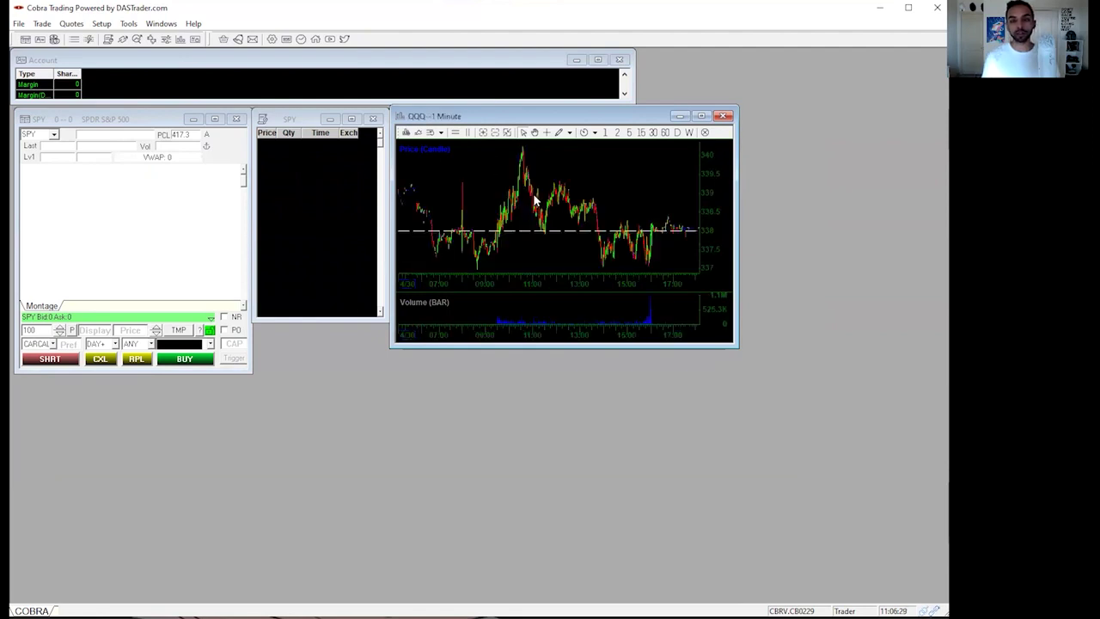
{"action": "type", "text": "TSLA"}
{"action": "key", "text": "Return"}
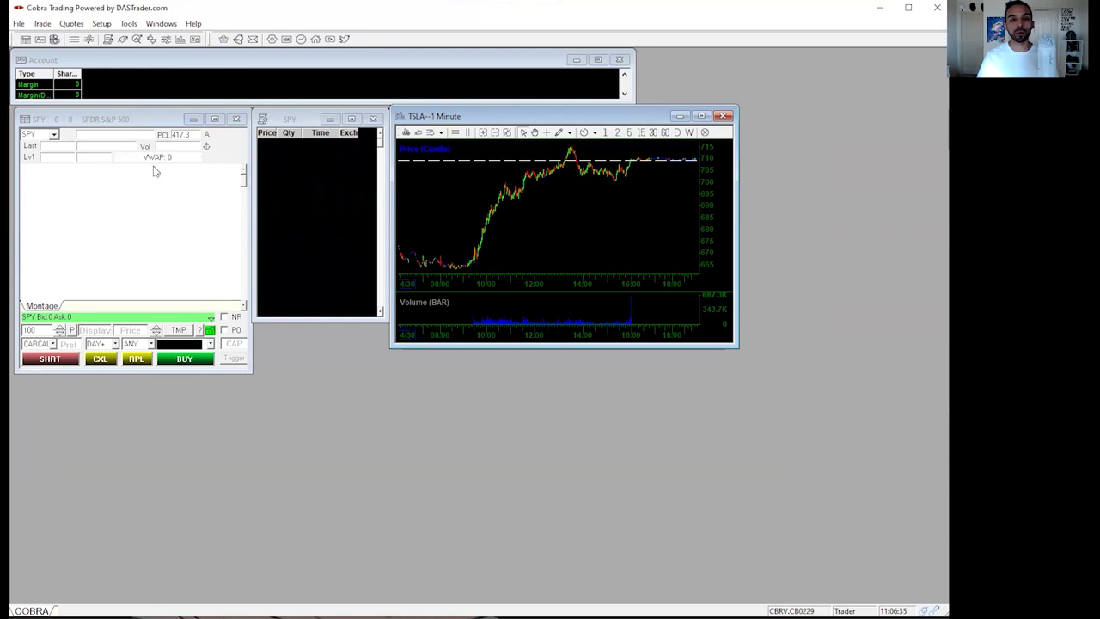
Enter TSLA, then FB, in the montage so the linked prints and chart follow to FB
{"action": "left_click", "coordinate": [207, 149]}
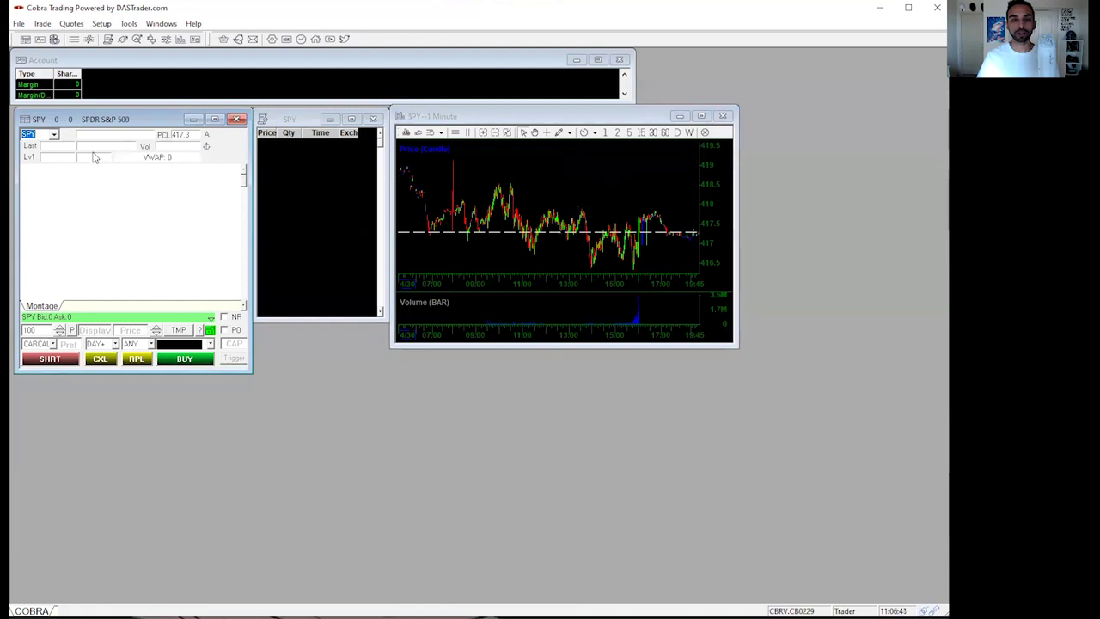
{"action": "type", "text": "TSL"}
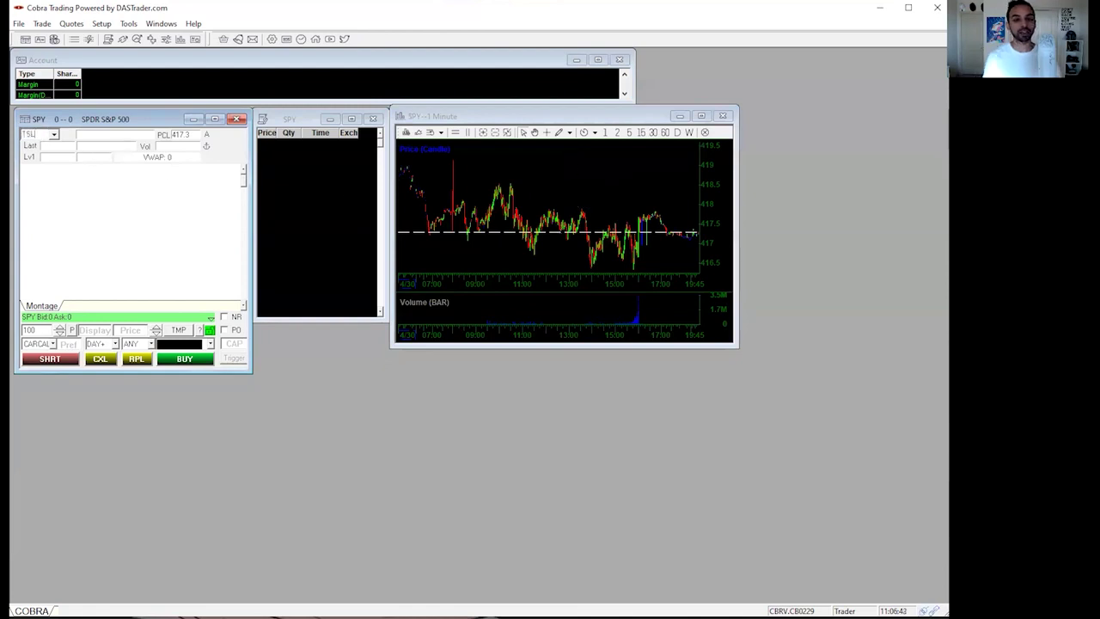
{"action": "type", "text": "A"}
{"action": "key", "text": "Return"}
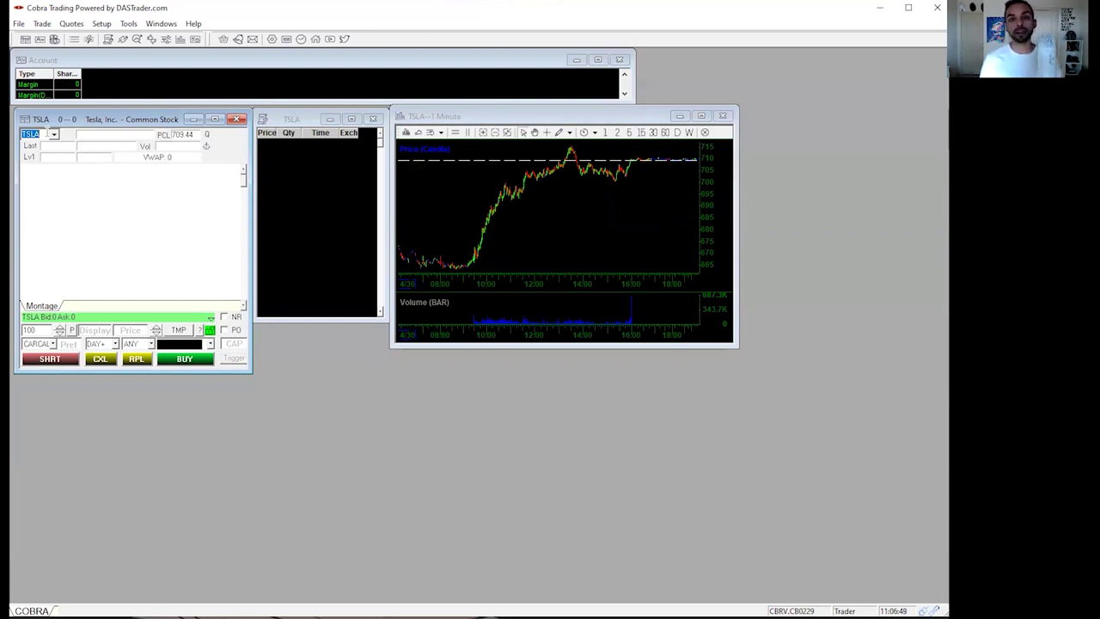
{"action": "type", "text": "FB"}
{"action": "key", "text": "Return"}
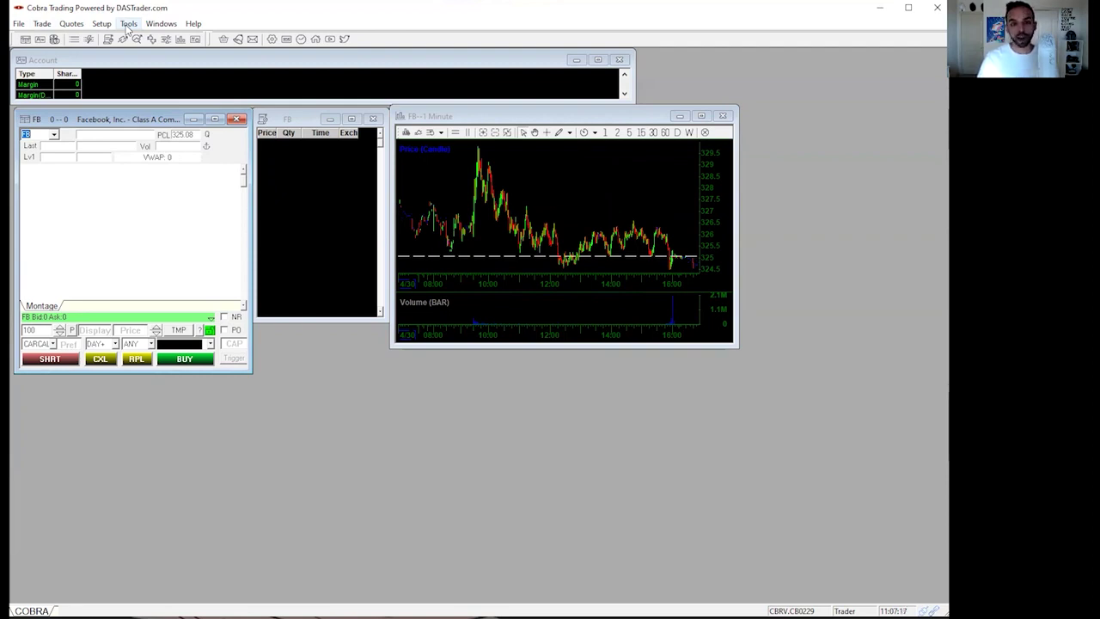
Open a Market View window via Quotes > Market Viewer and show the NASDAQ Gainers top list
{"action": "left_click", "coordinate": [127, 24]}
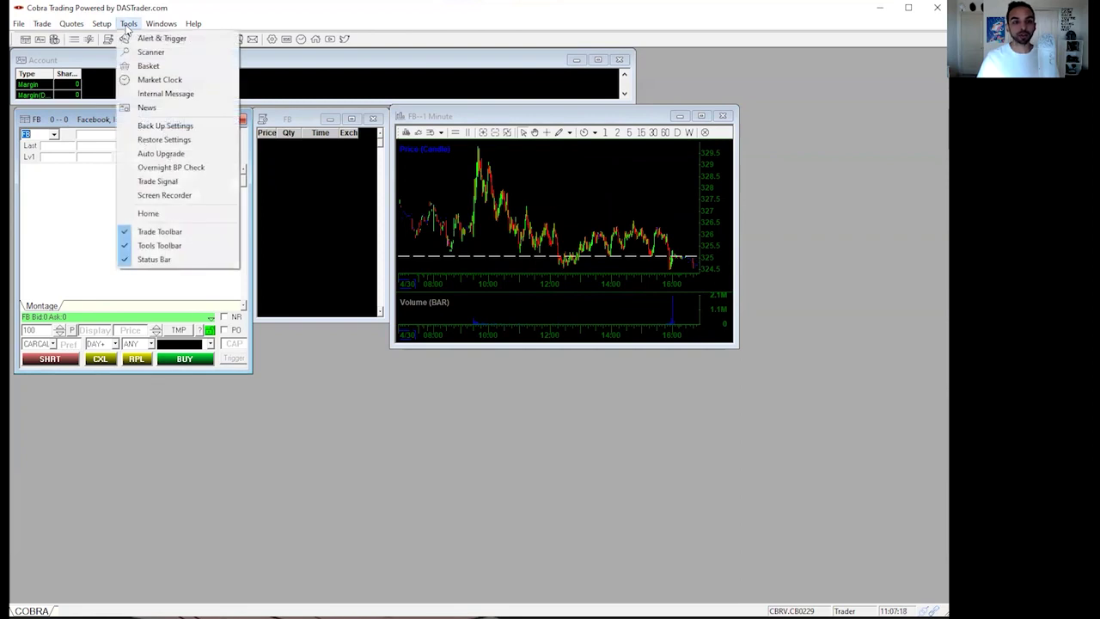
{"action": "left_click", "coordinate": [128, 24]}
{"action": "left_click", "coordinate": [73, 24]}
{"action": "mouse_move", "coordinate": [99, 56]}
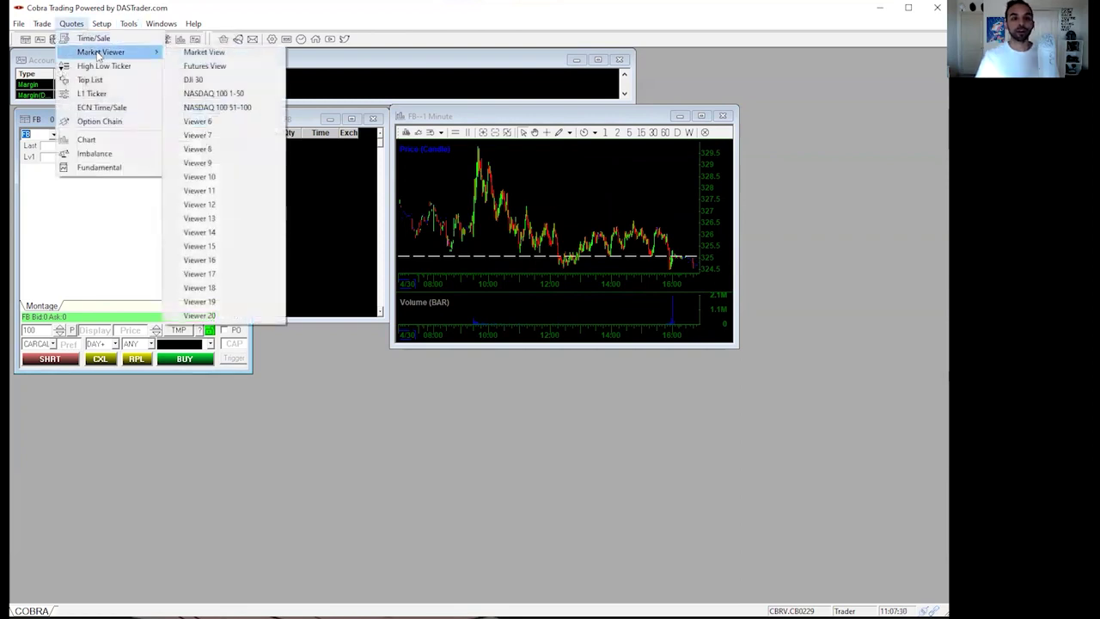
{"action": "left_click", "coordinate": [223, 54]}
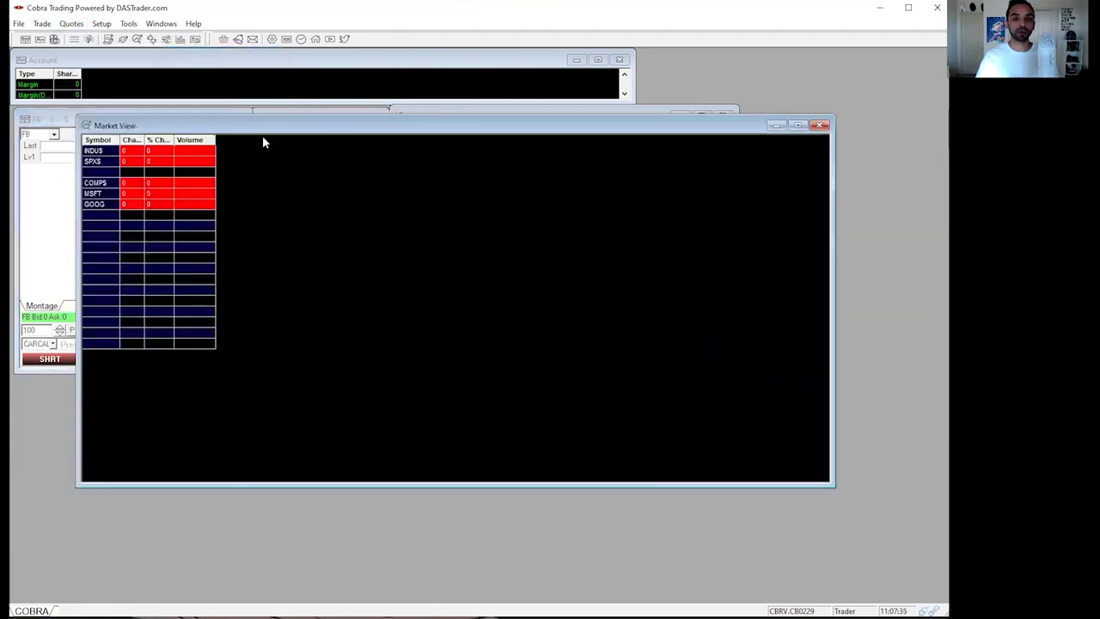
{"action": "right_click", "coordinate": [192, 194]}
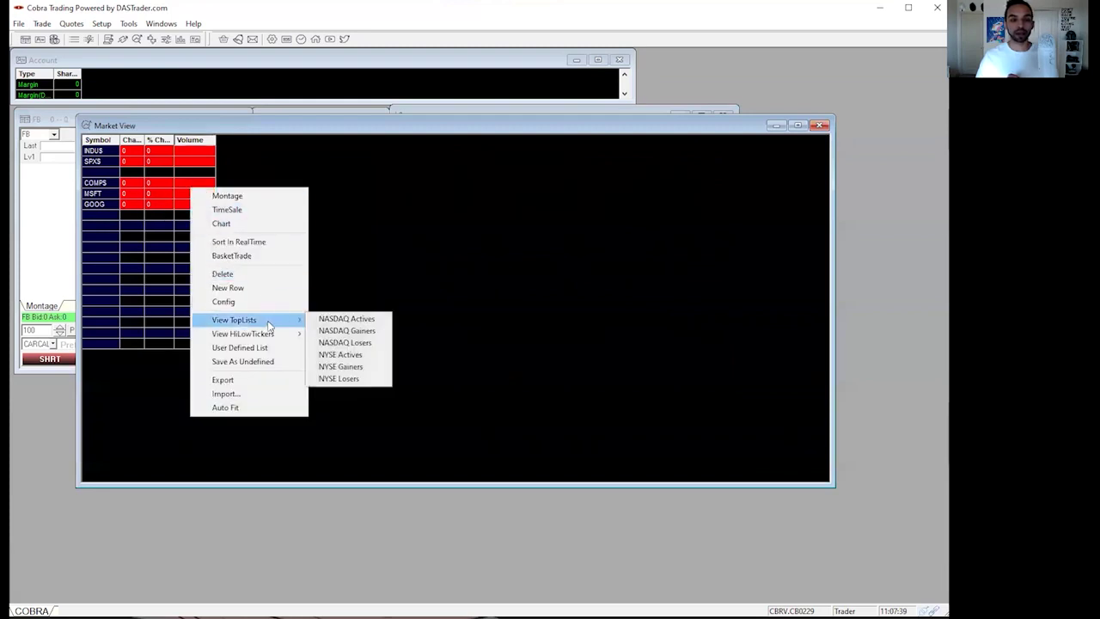
{"action": "mouse_move", "coordinate": [262, 341]}
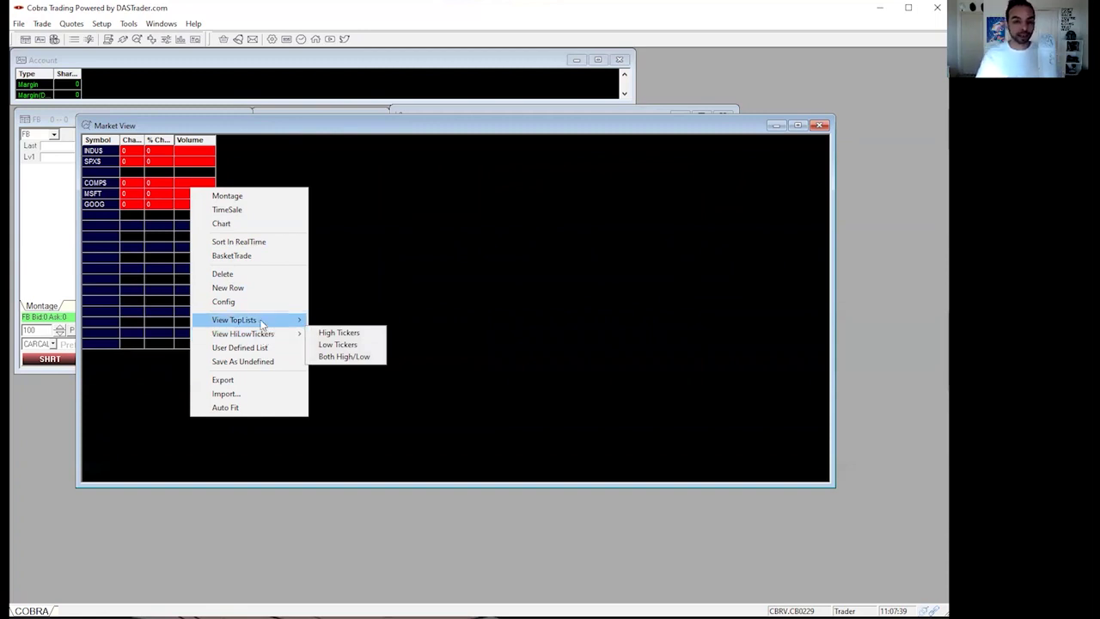
{"action": "mouse_move", "coordinate": [268, 322]}
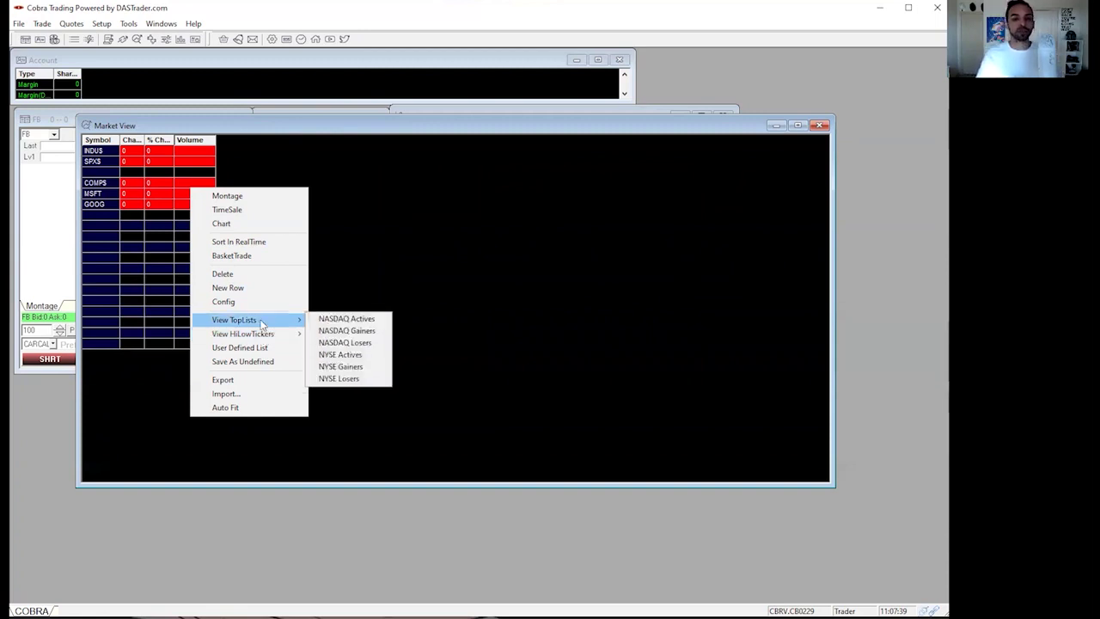
{"action": "left_click", "coordinate": [344, 330]}
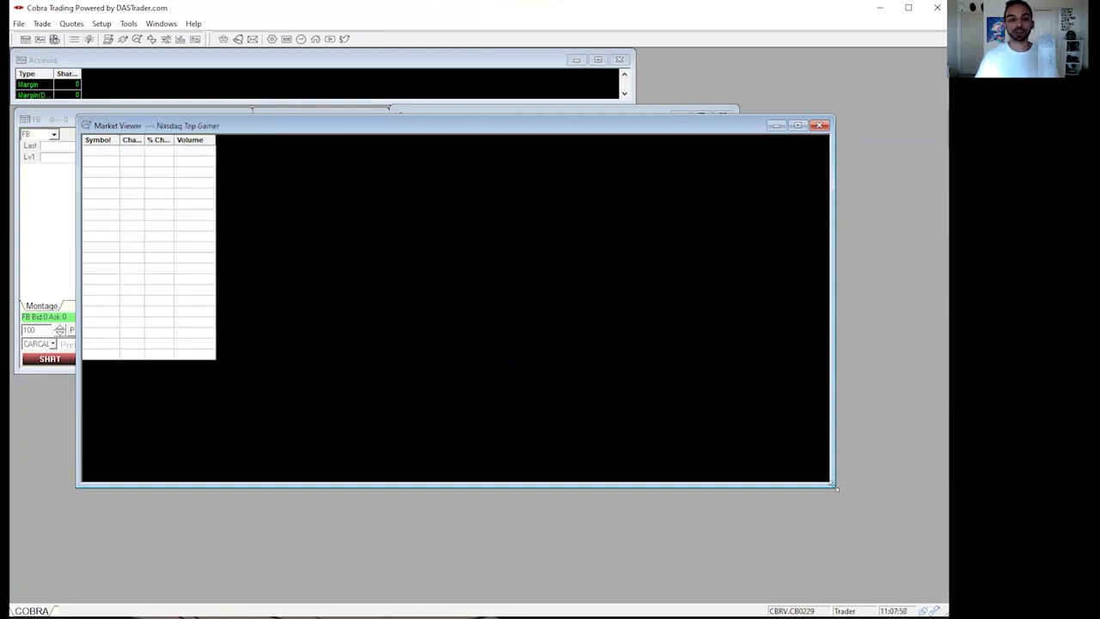
Shrink and narrow the Market Viewer window and move it to the upper right
{"action": "left_click_drag", "start_coordinate": [835, 487], "coordinate": [309, 377]}
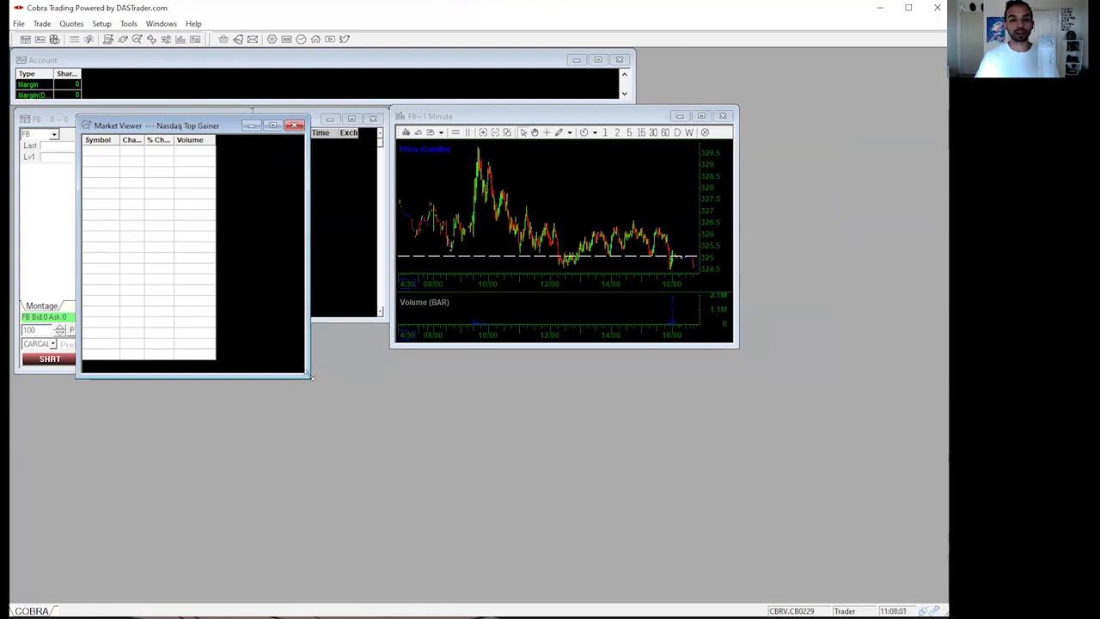
{"action": "left_click_drag", "start_coordinate": [311, 376], "coordinate": [246, 371]}
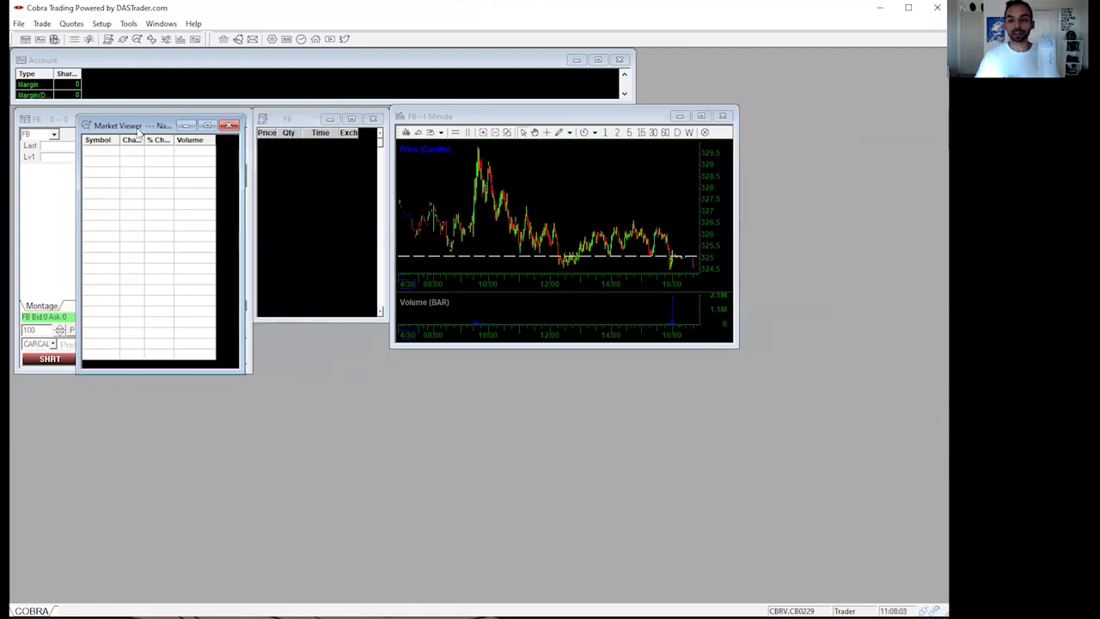
{"action": "left_click_drag", "start_coordinate": [137, 132], "coordinate": [836, 71]}
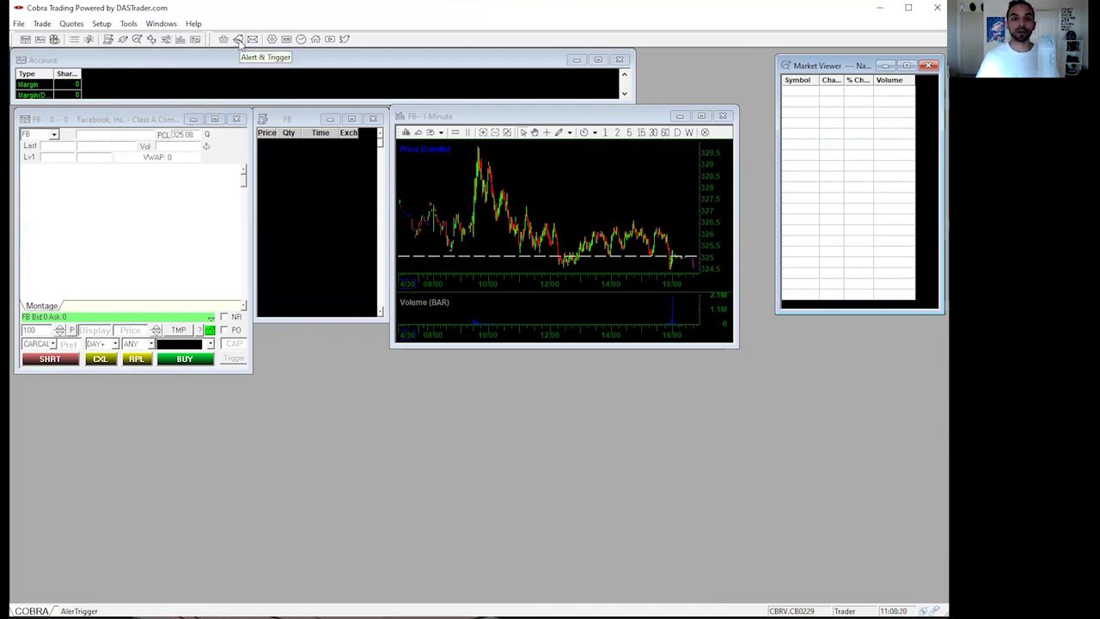
Open the Alert & Trigger window, shrink it and place it below the chart
{"action": "left_click", "coordinate": [238, 39]}
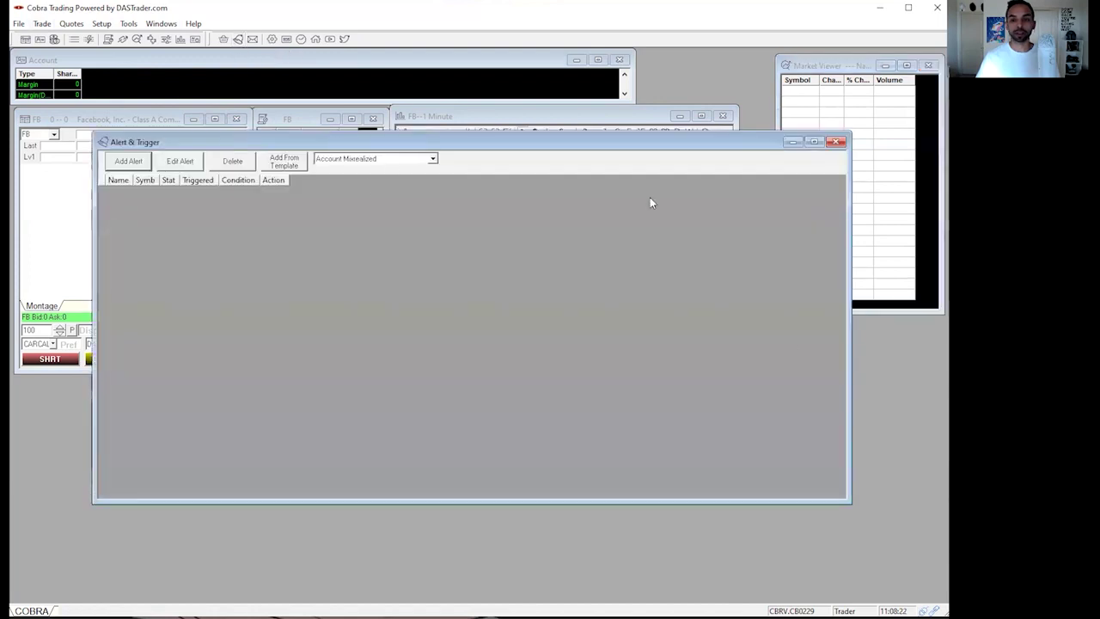
{"action": "left_click_drag", "start_coordinate": [853, 507], "coordinate": [588, 389]}
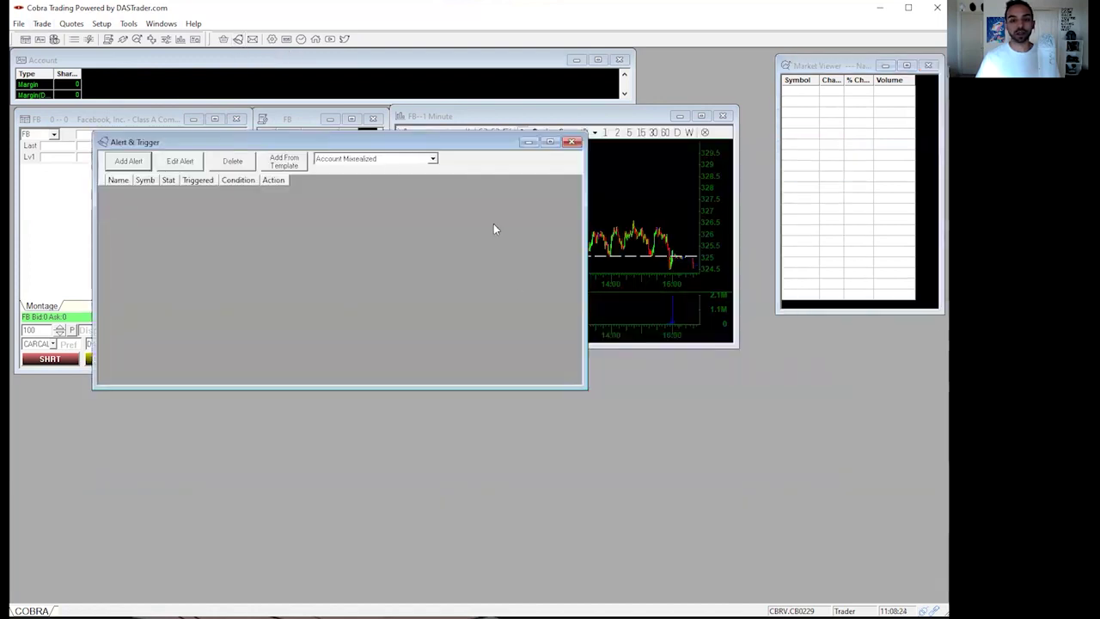
{"action": "left_click_drag", "start_coordinate": [439, 143], "coordinate": [699, 359]}
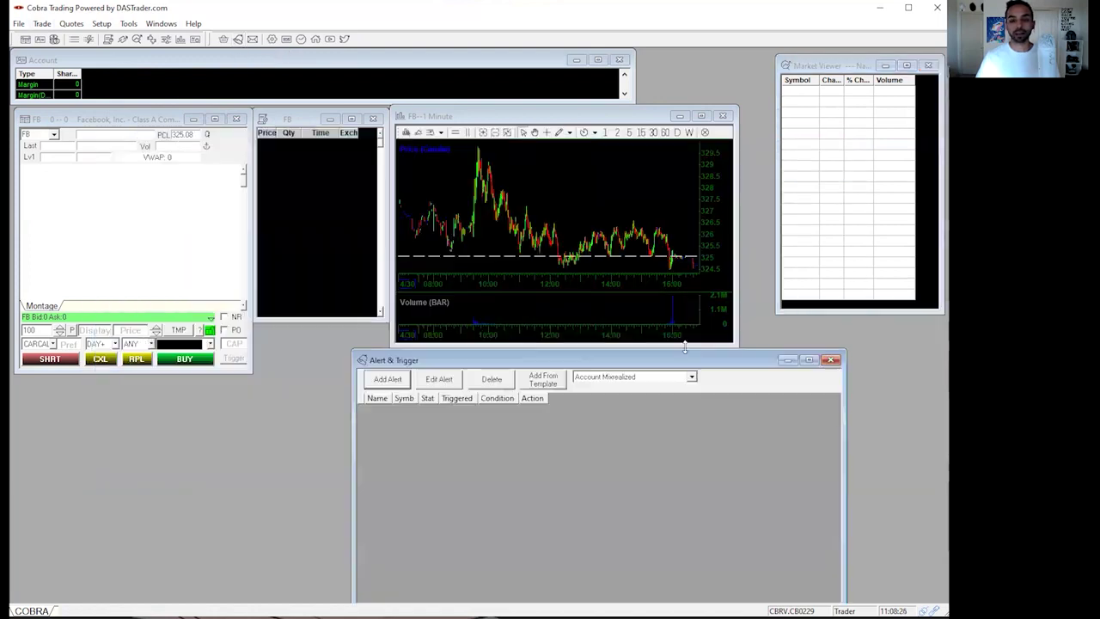
Start a new SPY alert and begin adding a rule condition
{"action": "left_click", "coordinate": [389, 379]}
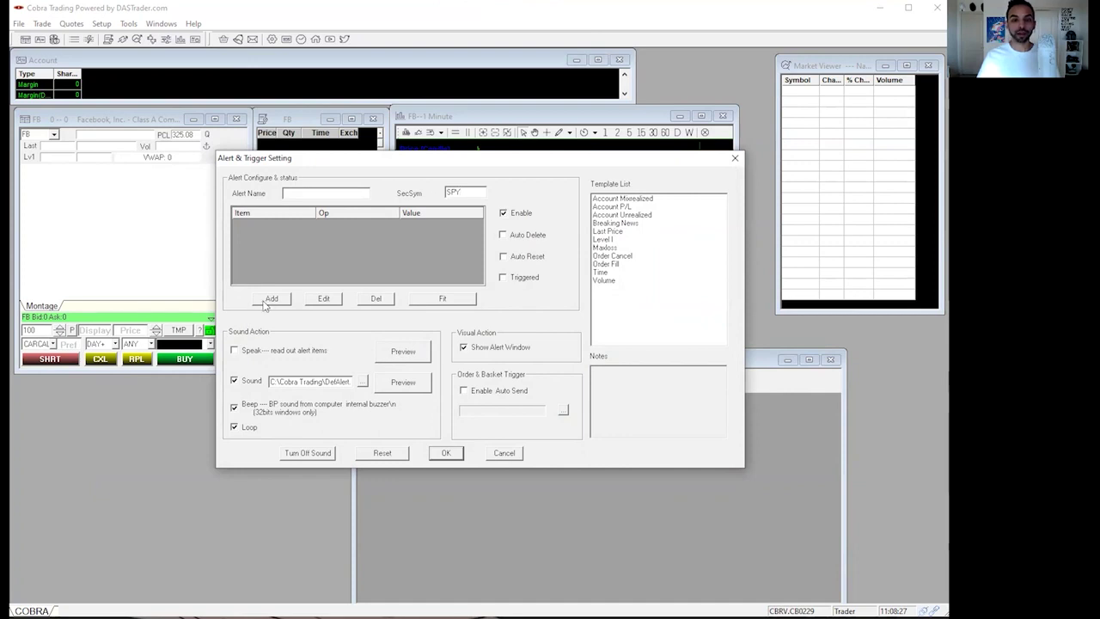
{"action": "left_click", "coordinate": [302, 193]}
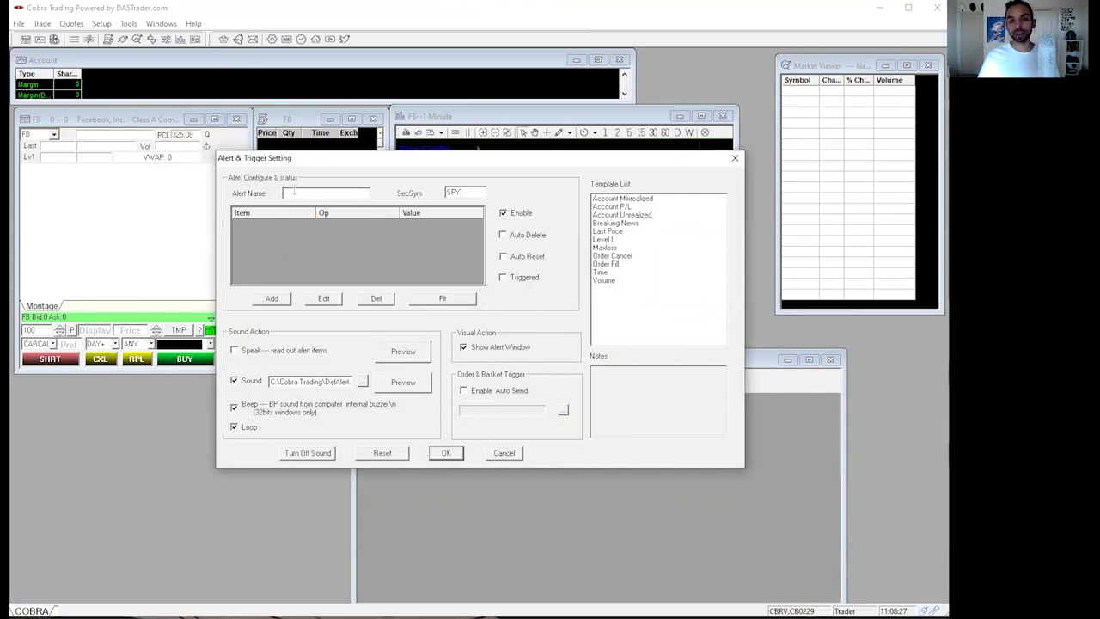
{"action": "left_click", "coordinate": [273, 299]}
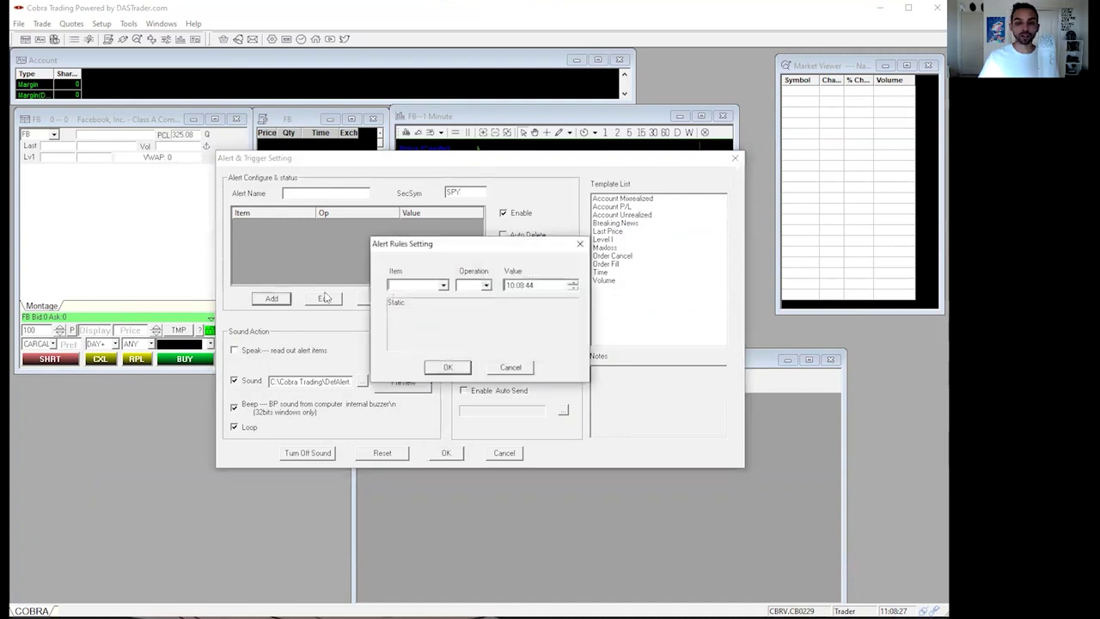
Define the alert rule as Last Sale >= 500
{"action": "left_click", "coordinate": [443, 286]}
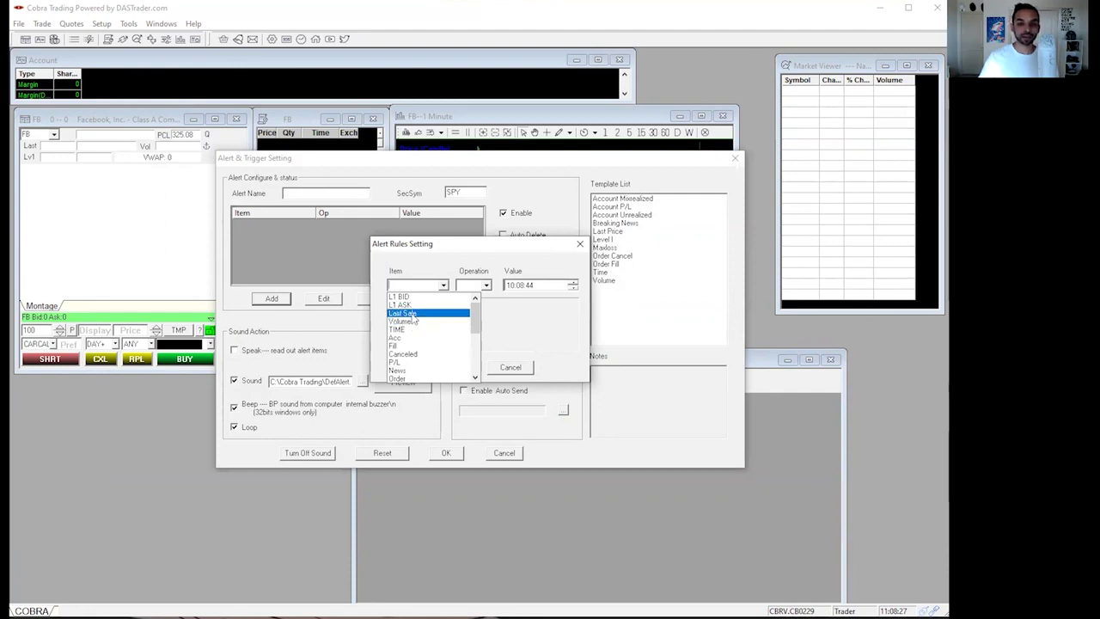
{"action": "left_click", "coordinate": [413, 315]}
{"action": "left_click", "coordinate": [486, 287]}
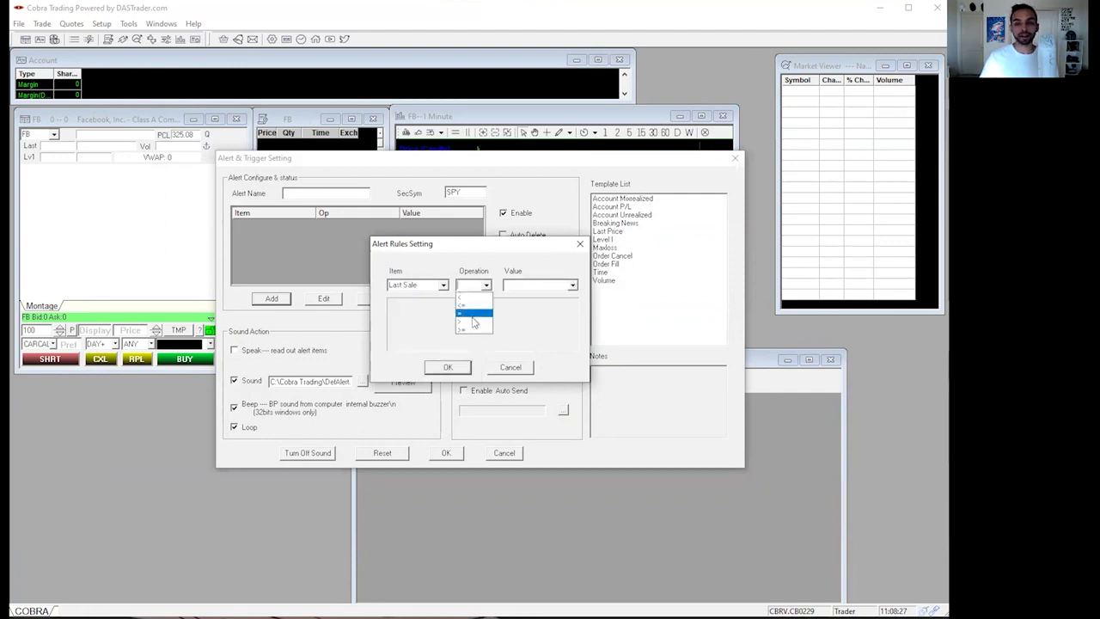
{"action": "left_click", "coordinate": [467, 330]}
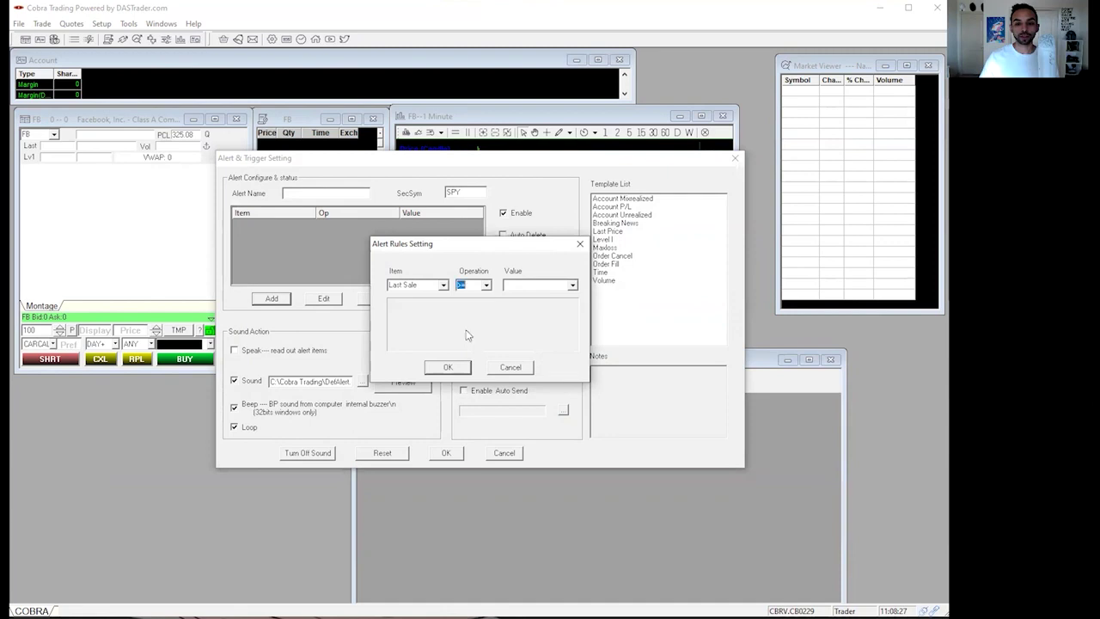
{"action": "left_click", "coordinate": [537, 284]}
{"action": "type", "text": "500"}
{"action": "left_click", "coordinate": [447, 368]}
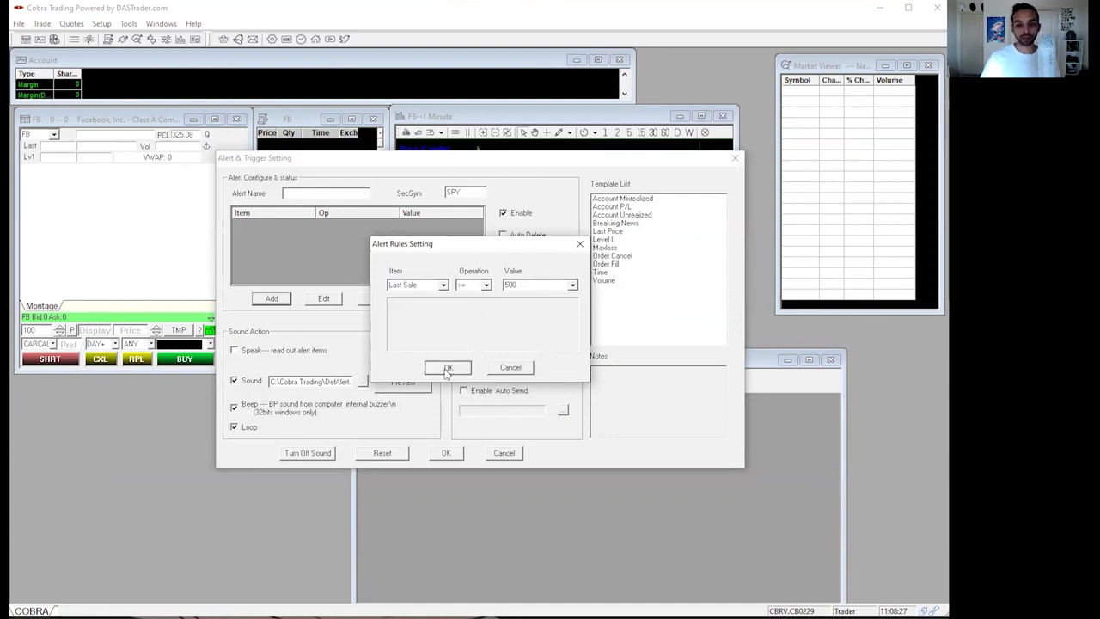
Enable the Speak sound action and save the SPY alert
{"action": "left_click", "coordinate": [280, 352]}
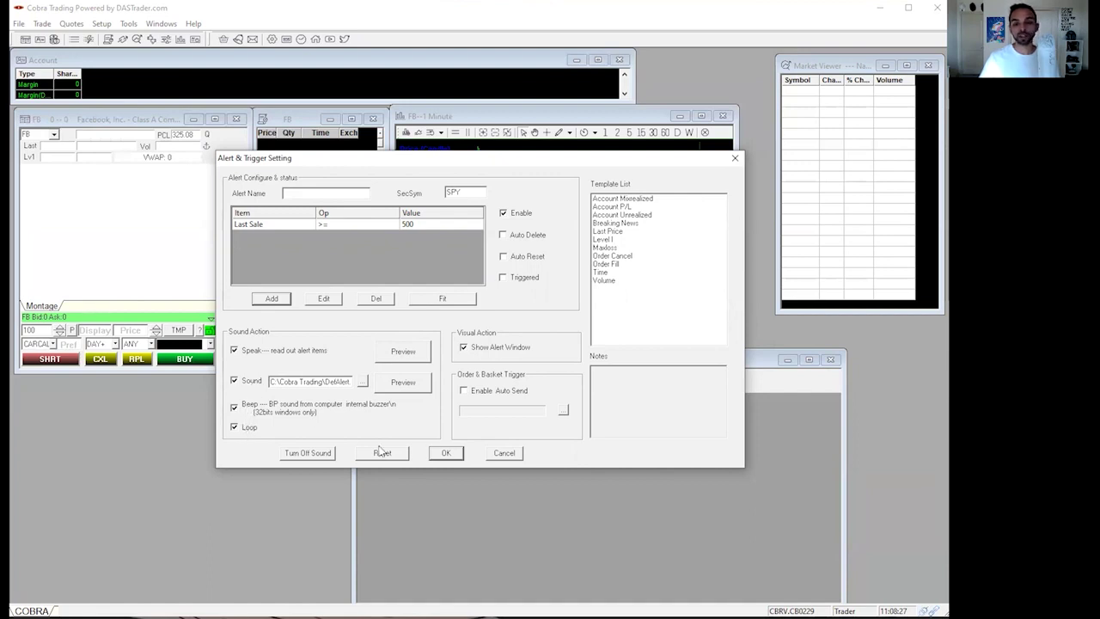
{"action": "left_click", "coordinate": [445, 453]}
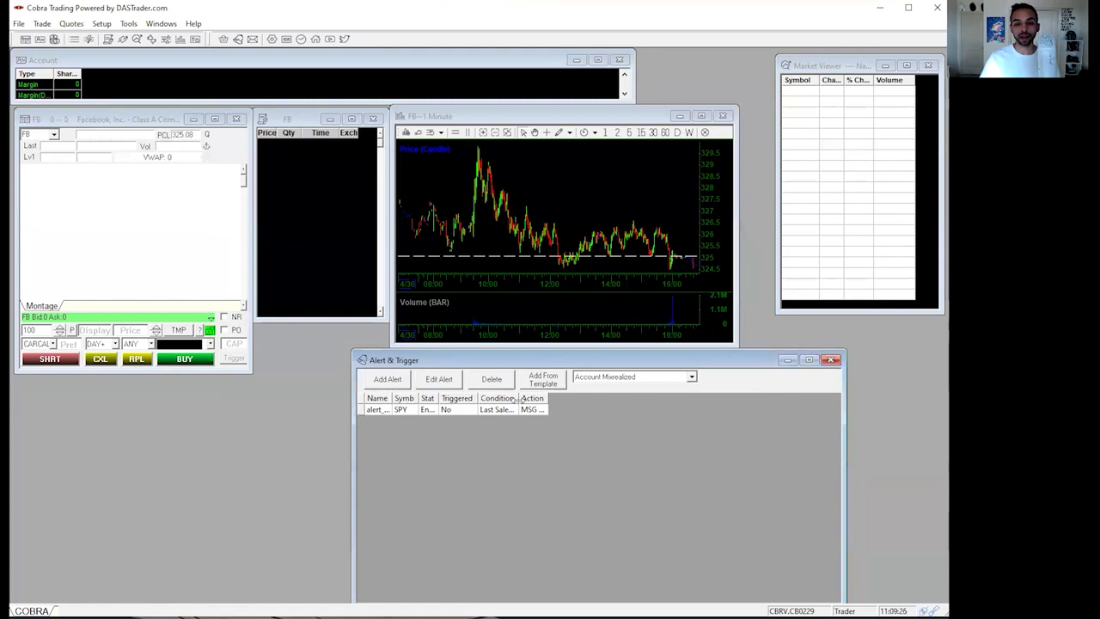
Widen the Condition column to show Last Sale>=500, shrink the Alert & Trigger window, and move it lower right
{"action": "left_click_drag", "start_coordinate": [514, 401], "coordinate": [613, 400]}
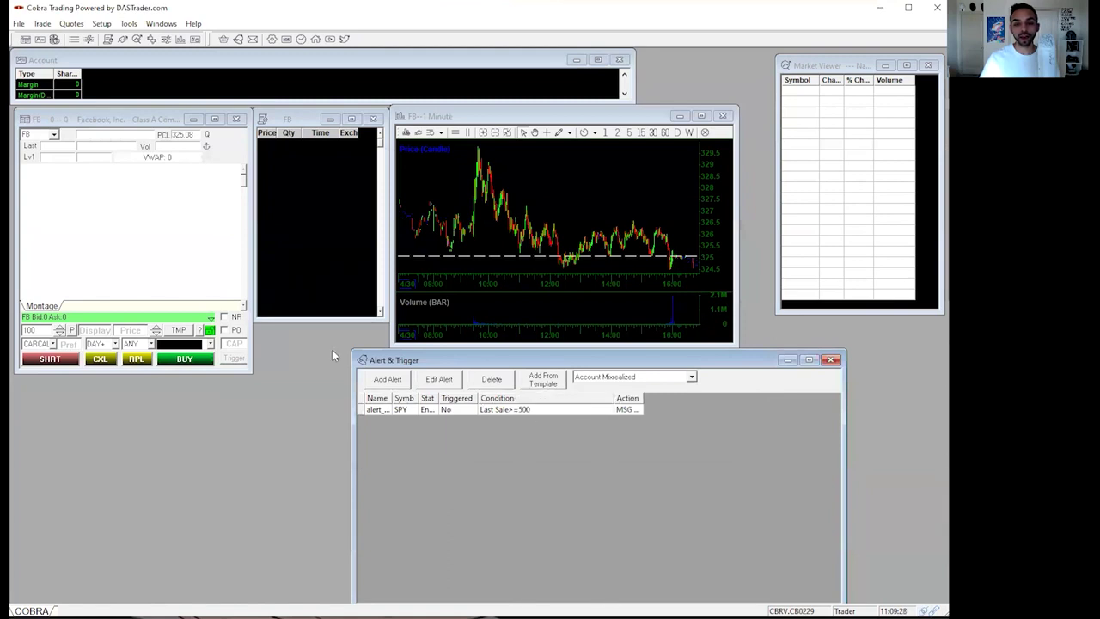
{"action": "left_click_drag", "start_coordinate": [350, 347], "coordinate": [383, 497]}
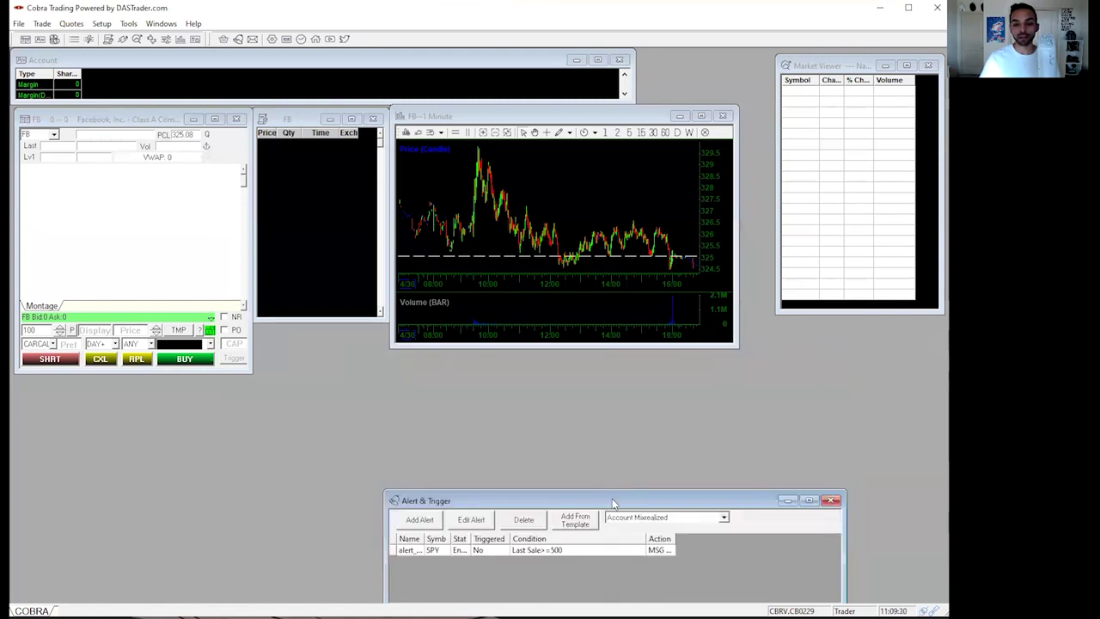
{"action": "left_click_drag", "start_coordinate": [626, 503], "coordinate": [714, 495]}
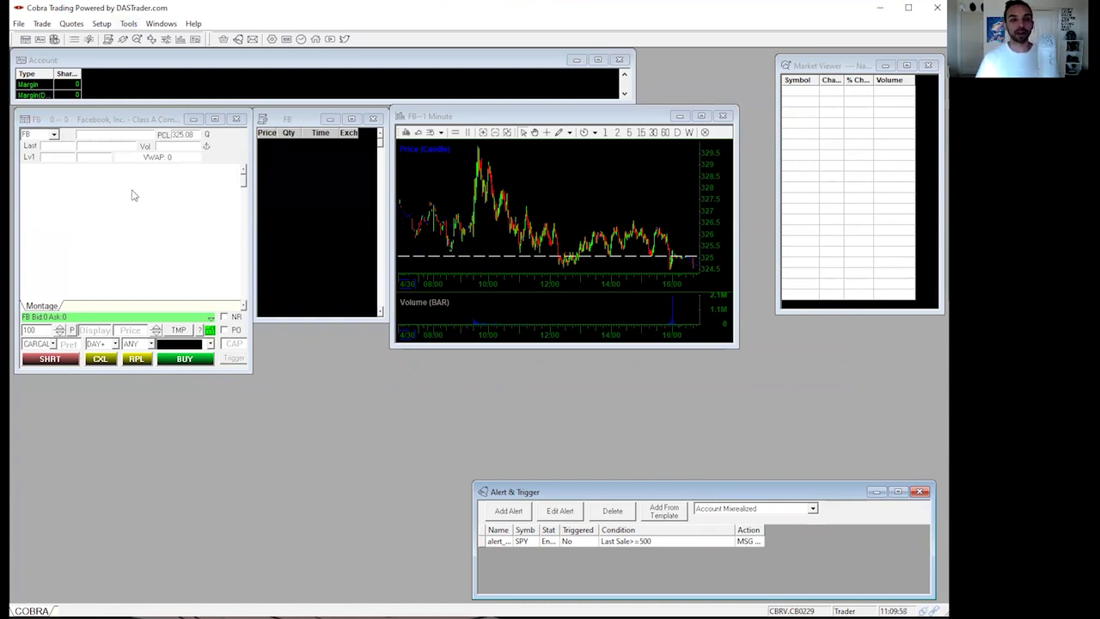
{"action": "left_click", "coordinate": [823, 102]}
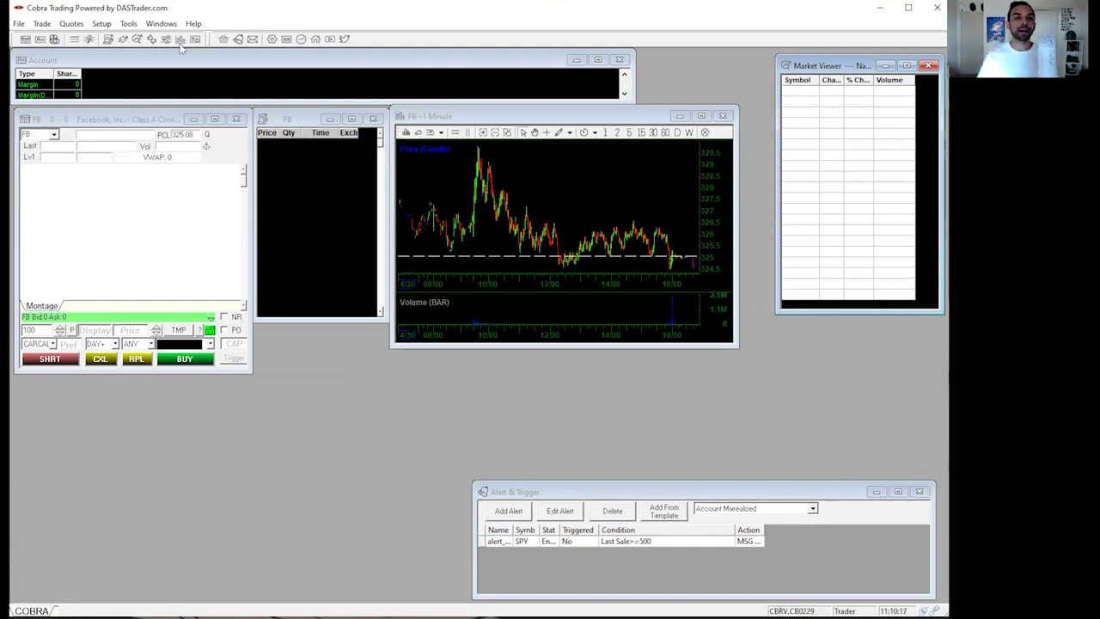
Open a new Scanner window from Tools and shrink it to uncover the Alert & Trigger window
{"action": "left_click", "coordinate": [128, 23]}
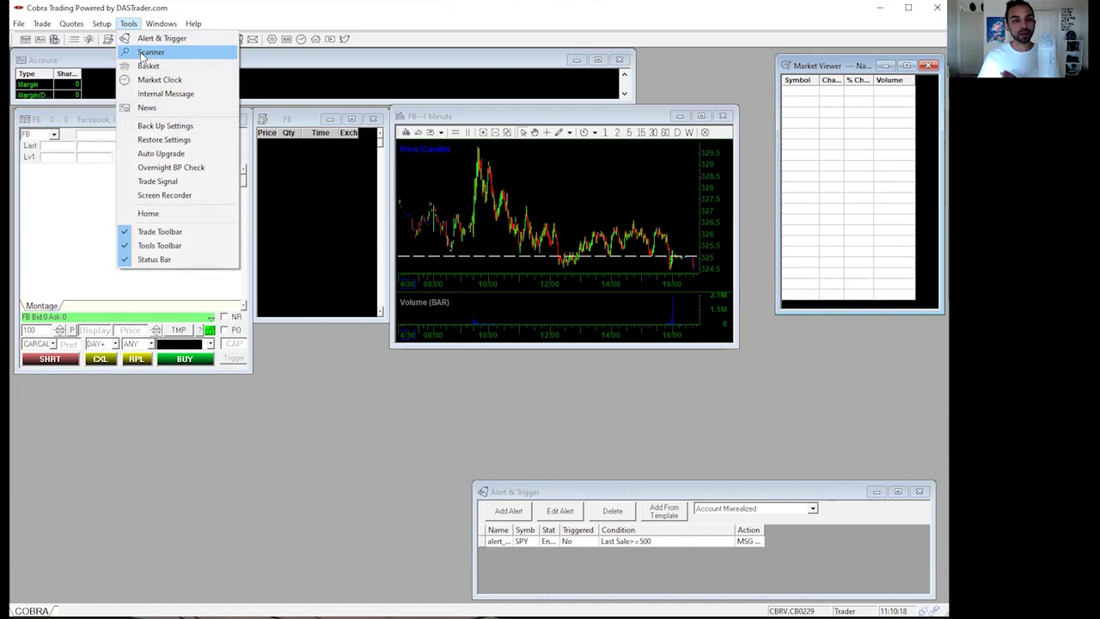
{"action": "left_click", "coordinate": [144, 52]}
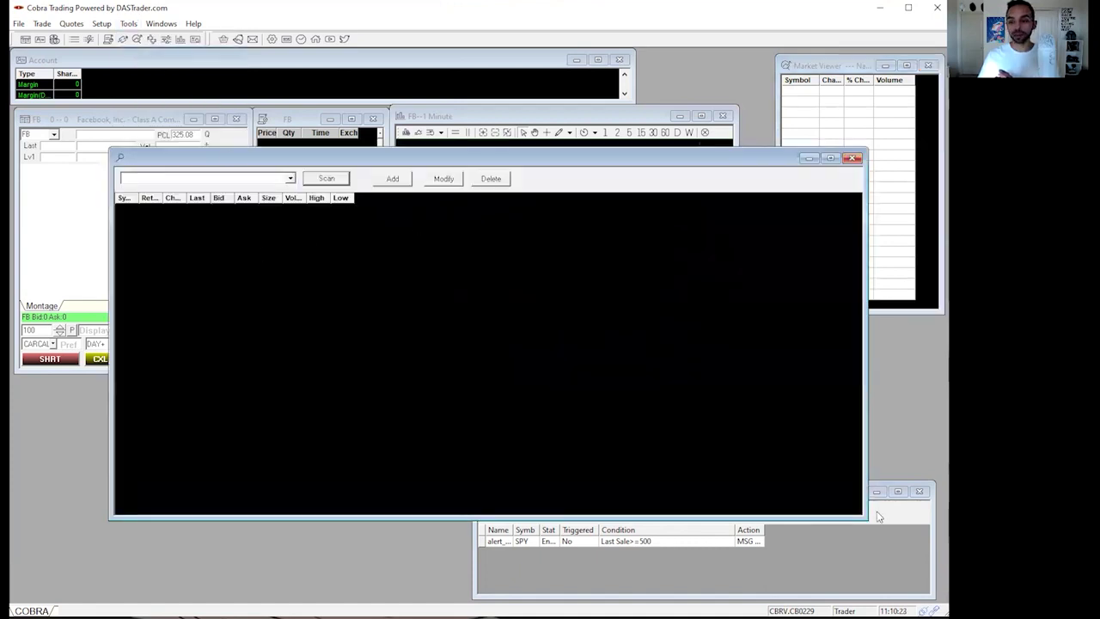
{"action": "left_click_drag", "start_coordinate": [865, 519], "coordinate": [722, 432]}
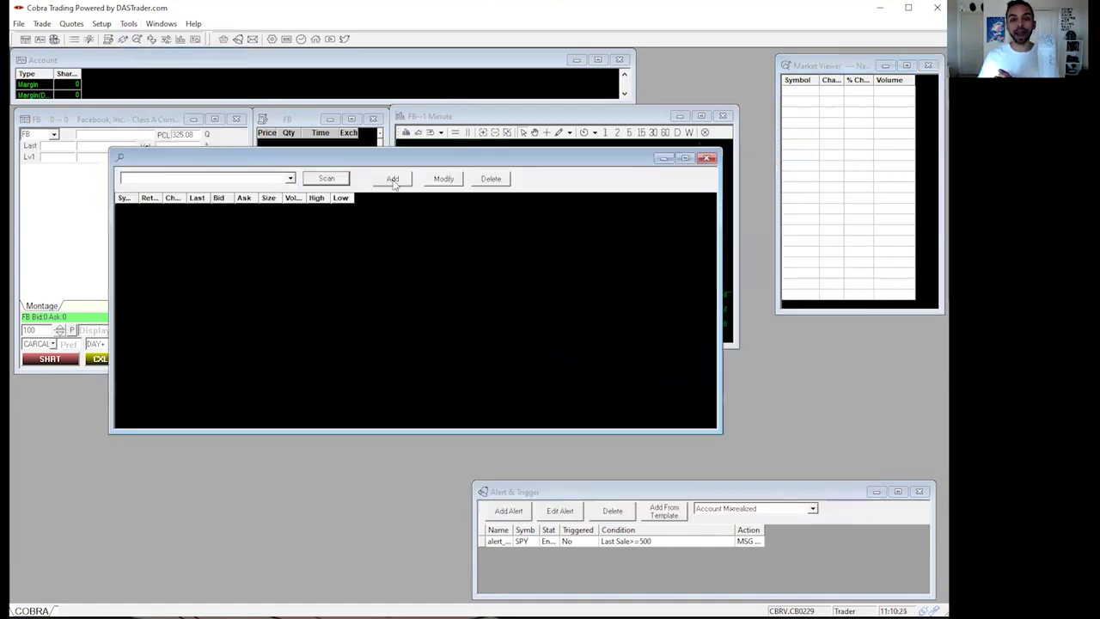
Preview the Scanner Script Builder for a new scan, then cancel it and leave the scanner empty
{"action": "left_click", "coordinate": [291, 178]}
{"action": "left_click", "coordinate": [291, 177]}
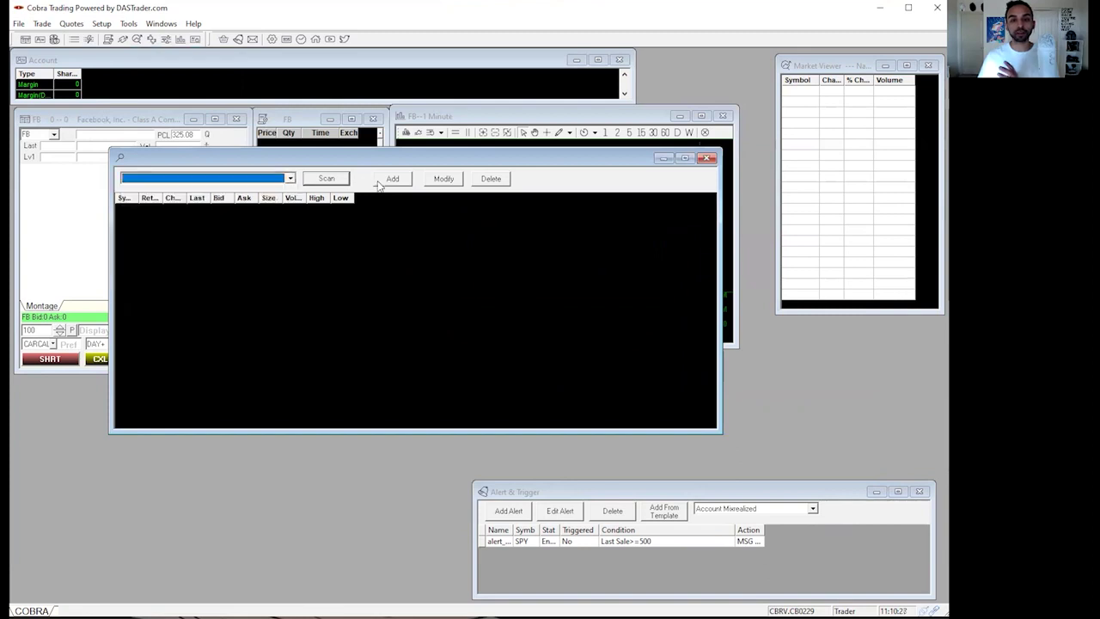
{"action": "left_click", "coordinate": [395, 181]}
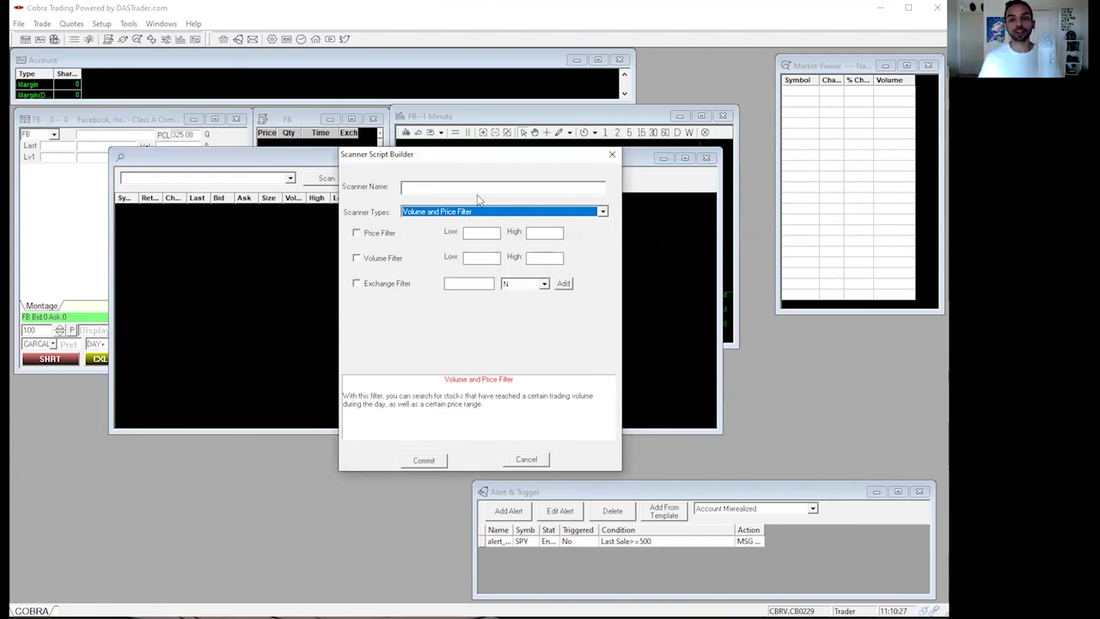
{"action": "left_click", "coordinate": [465, 184]}
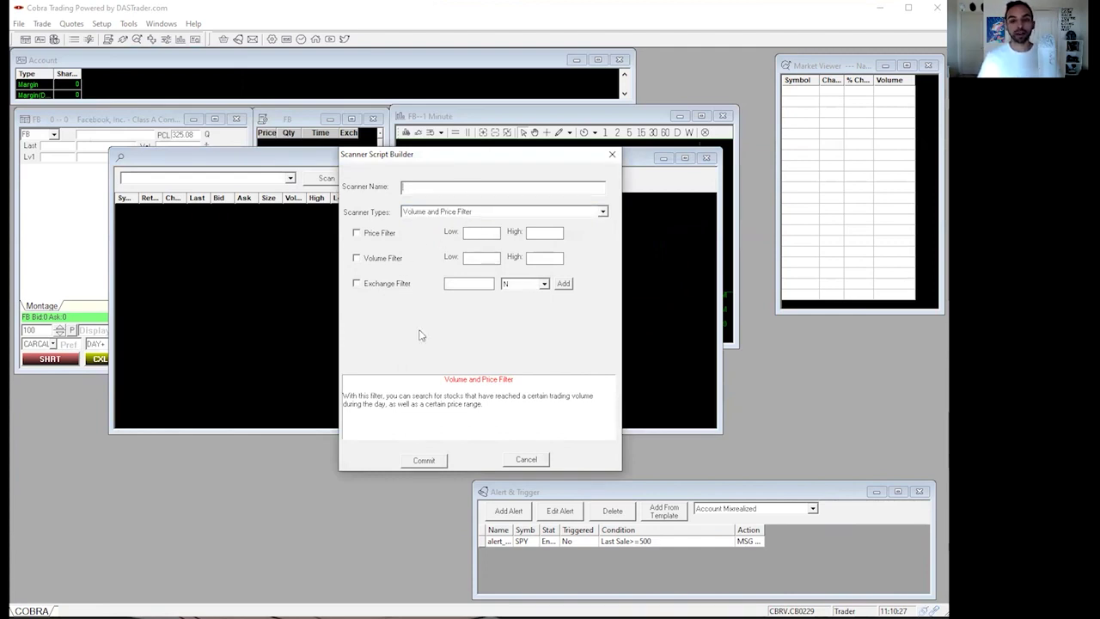
{"action": "left_click", "coordinate": [520, 460]}
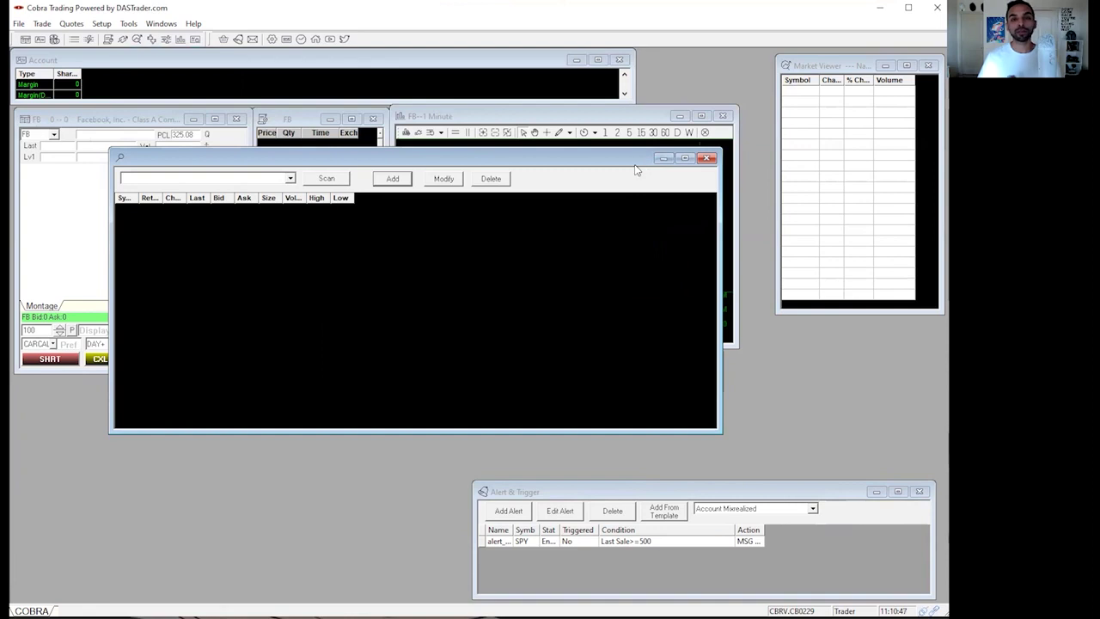
{"action": "left_click", "coordinate": [832, 66]}
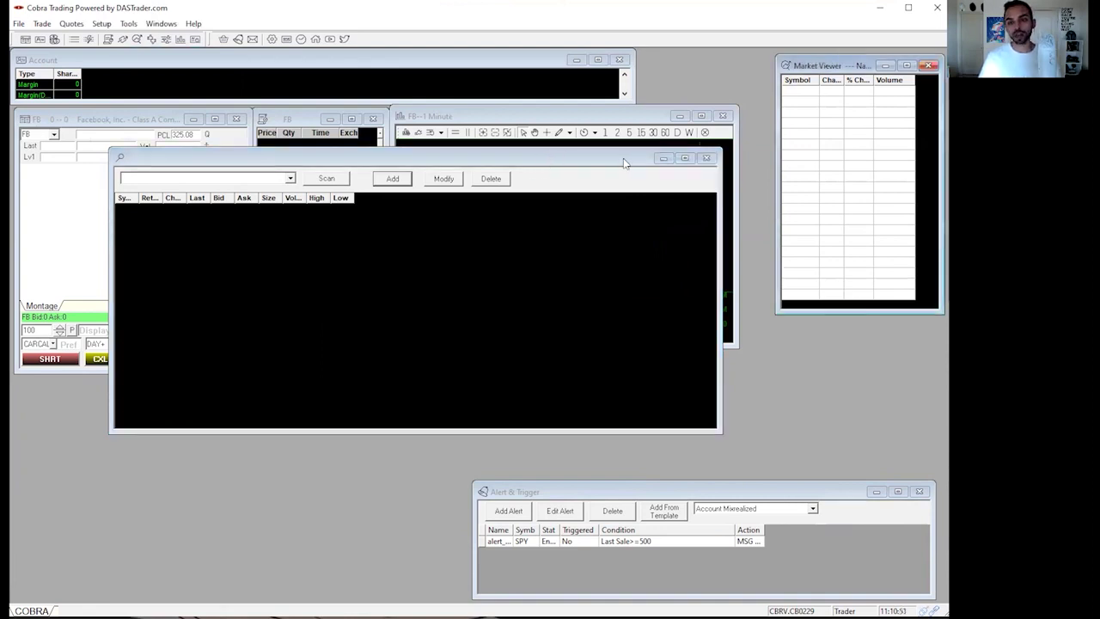
{"action": "left_click_drag", "start_coordinate": [618, 153], "coordinate": [620, 164]}
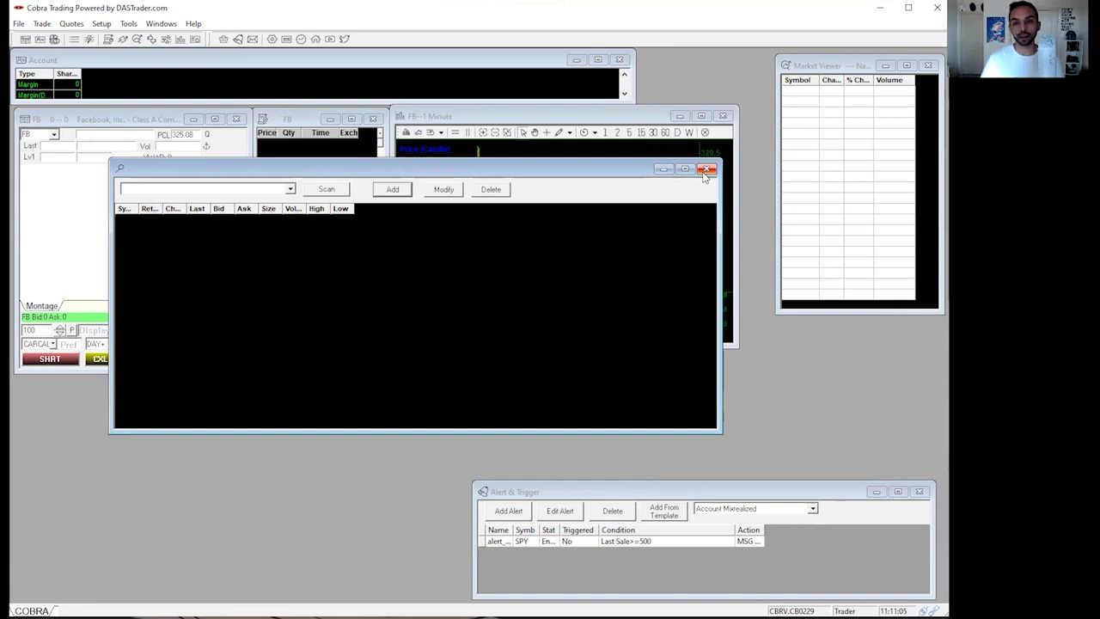
{"action": "left_click", "coordinate": [706, 169]}
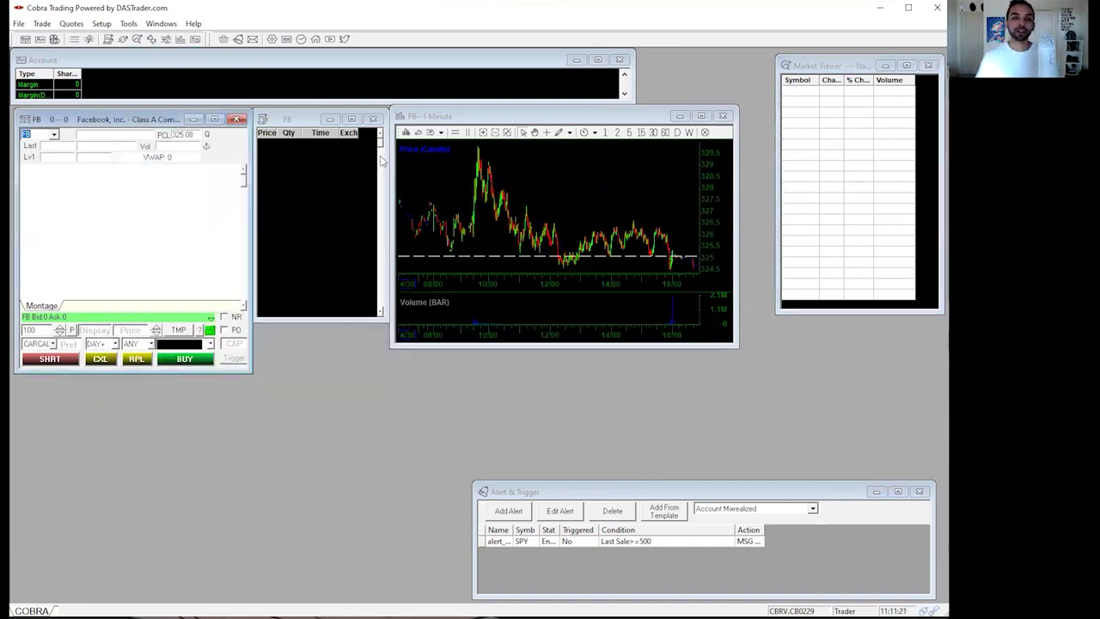
Open Trade > Positions > Positions, shrink it, and park it lower left beneath the montage
{"action": "left_click", "coordinate": [39, 26]}
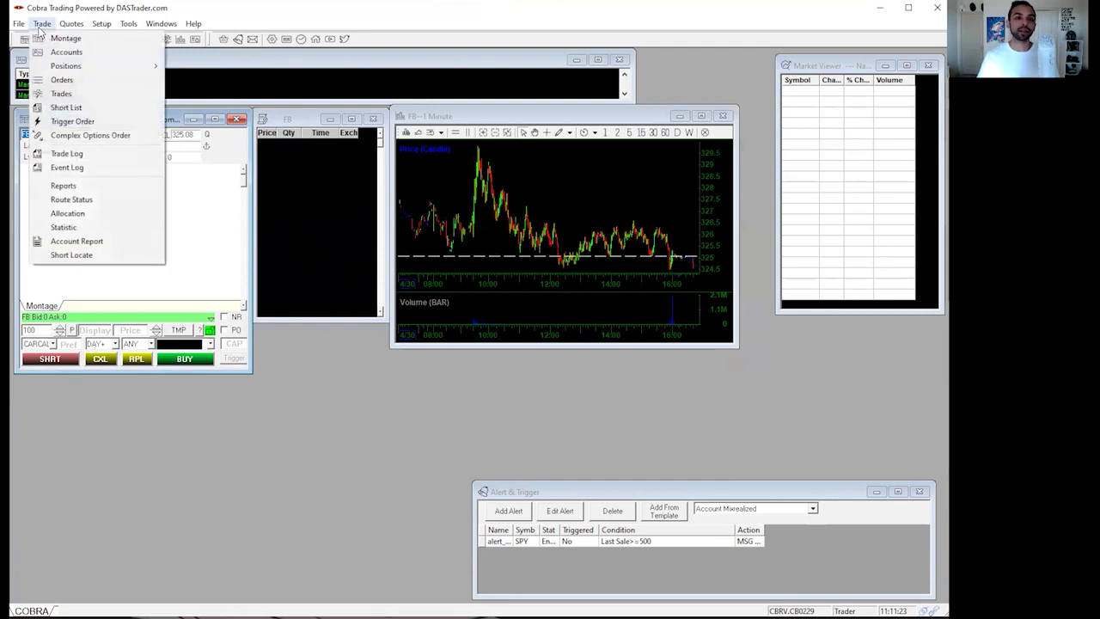
{"action": "mouse_move", "coordinate": [69, 69]}
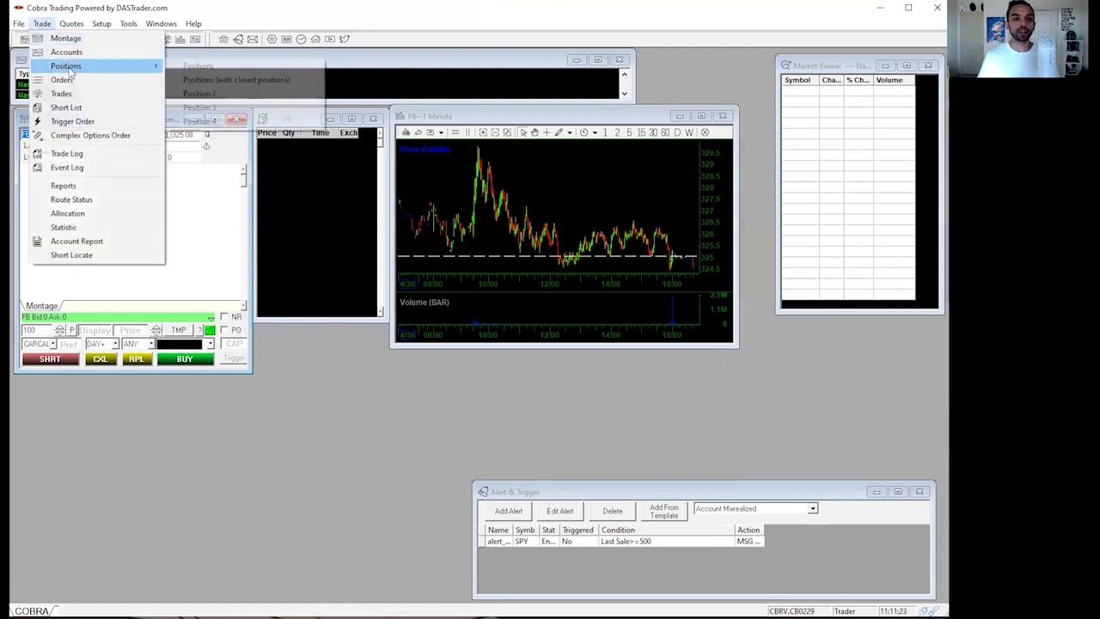
{"action": "left_click", "coordinate": [199, 67]}
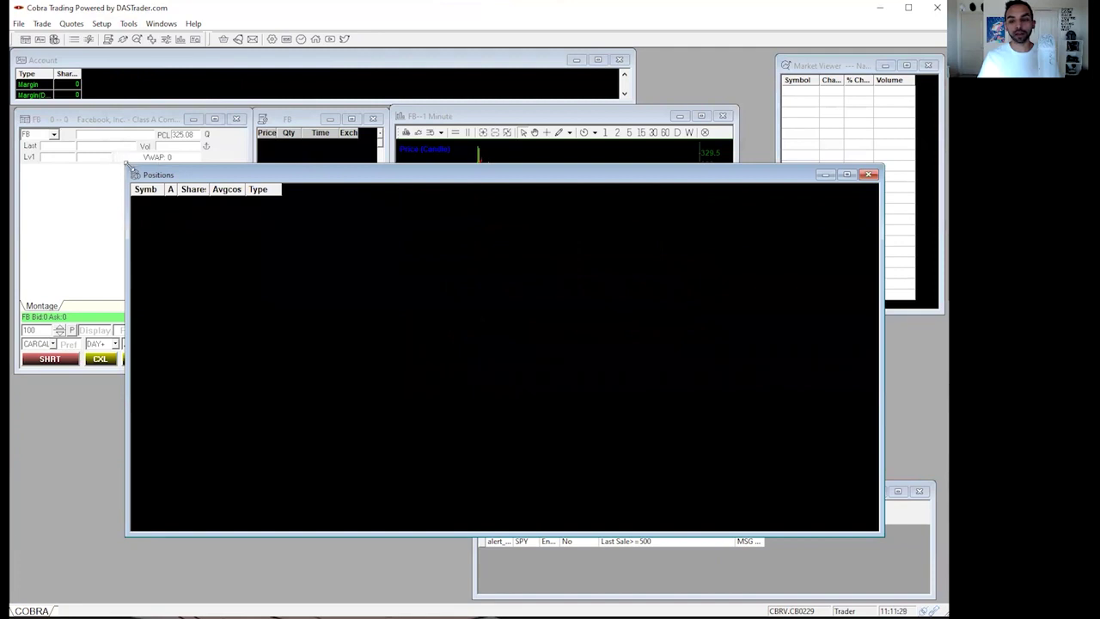
{"action": "left_click_drag", "start_coordinate": [125, 162], "coordinate": [397, 388]}
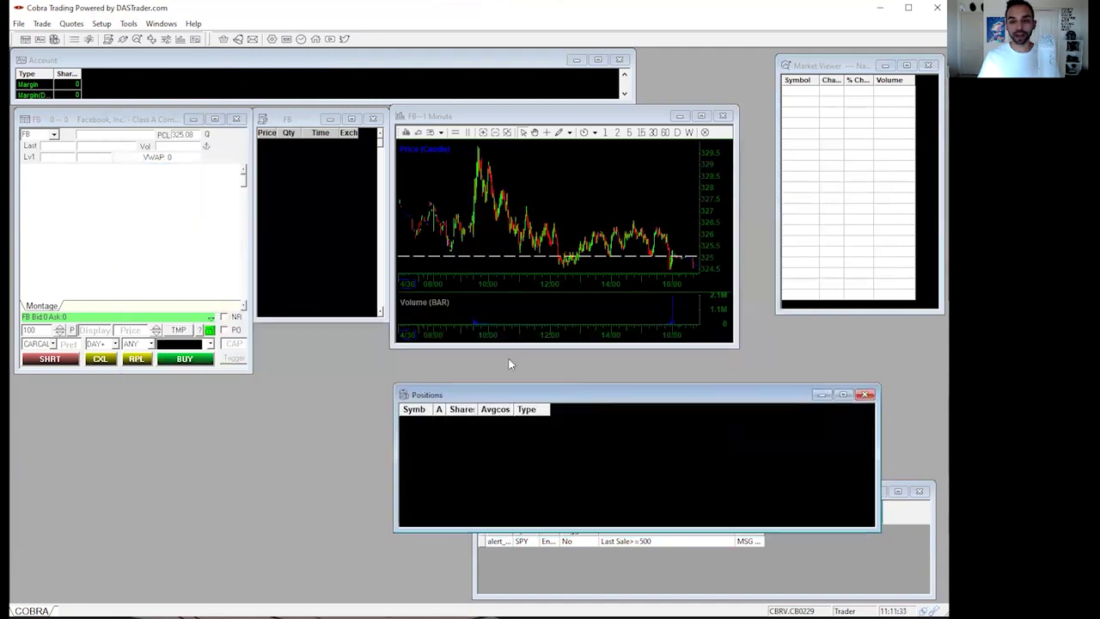
{"action": "left_click_drag", "start_coordinate": [516, 394], "coordinate": [441, 354]}
{"action": "left_click_drag", "start_coordinate": [320, 347], "coordinate": [433, 377]}
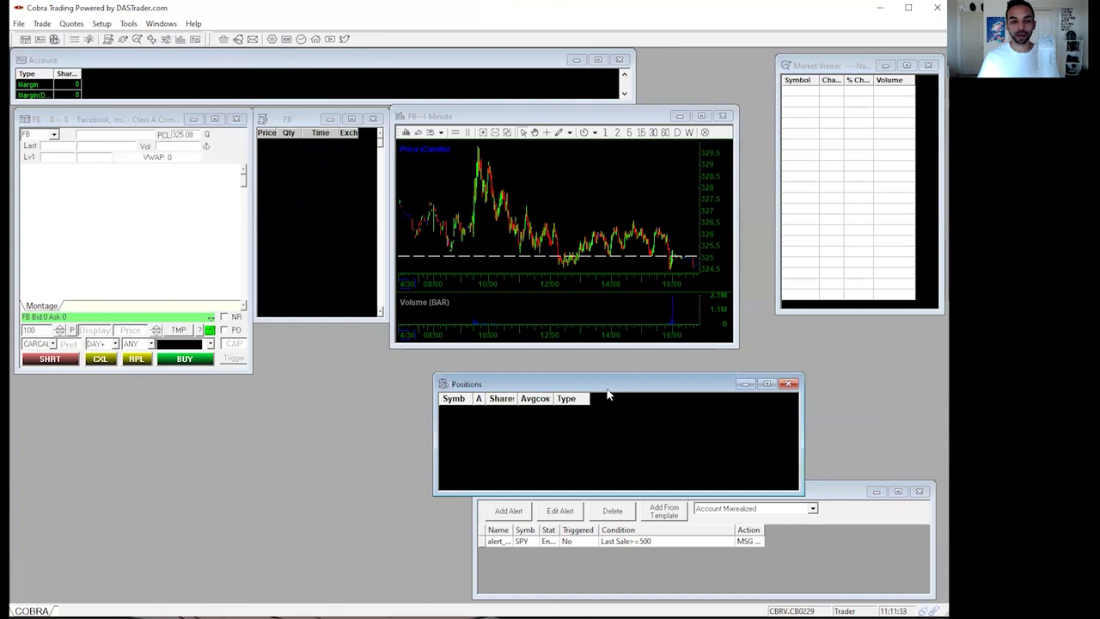
{"action": "left_click_drag", "start_coordinate": [607, 393], "coordinate": [191, 395]}
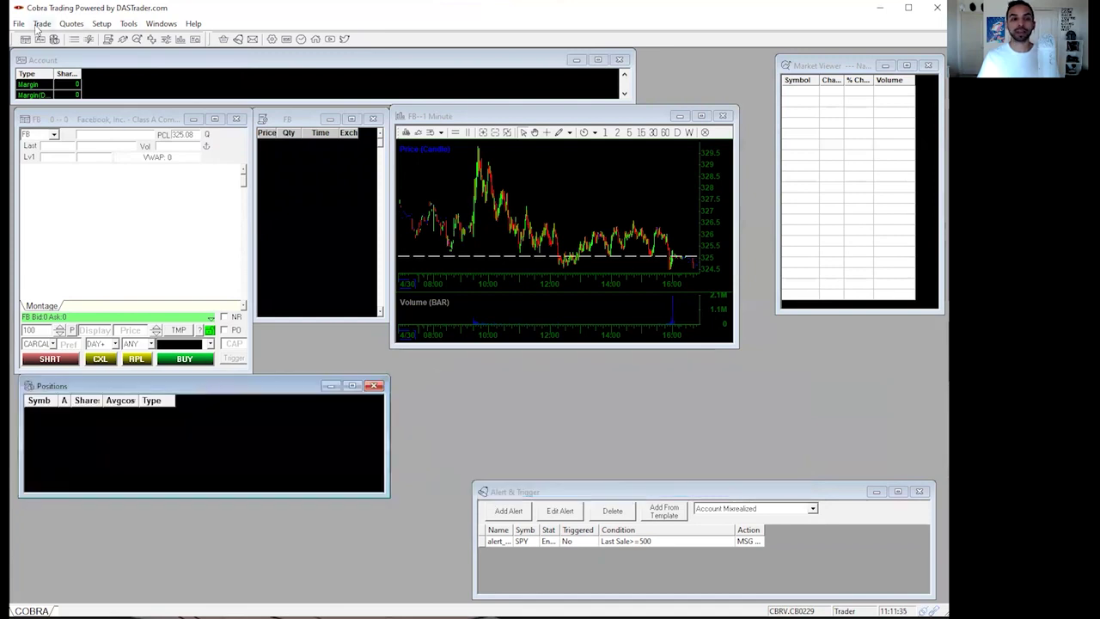
Open Trade > Orders, shrink it, and place it lower left directly below Positions
{"action": "left_click", "coordinate": [42, 24]}
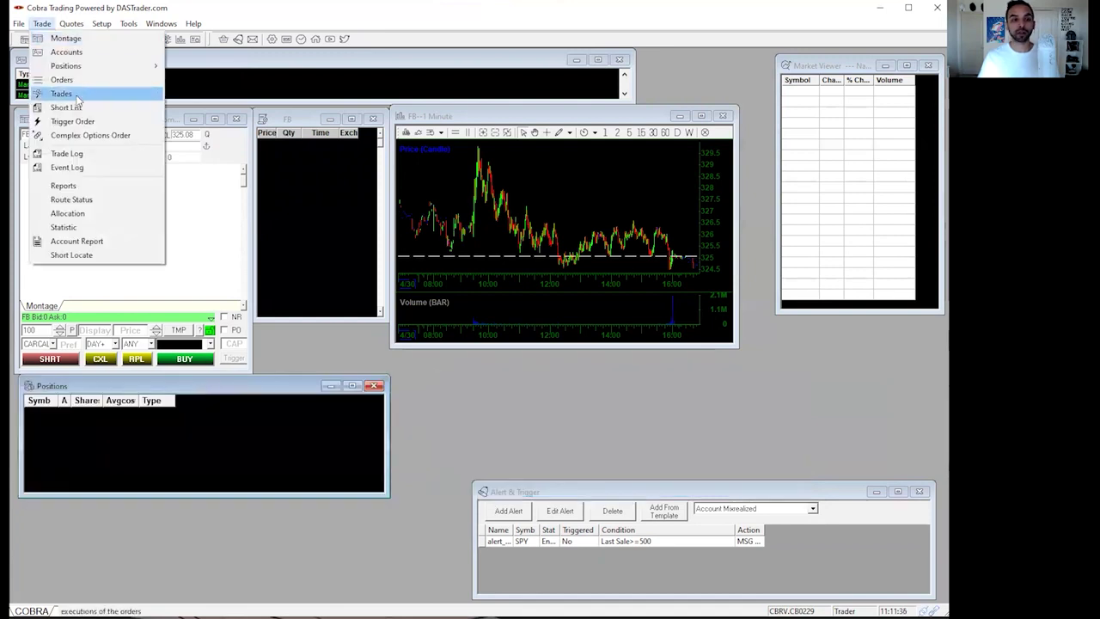
{"action": "left_click", "coordinate": [61, 79]}
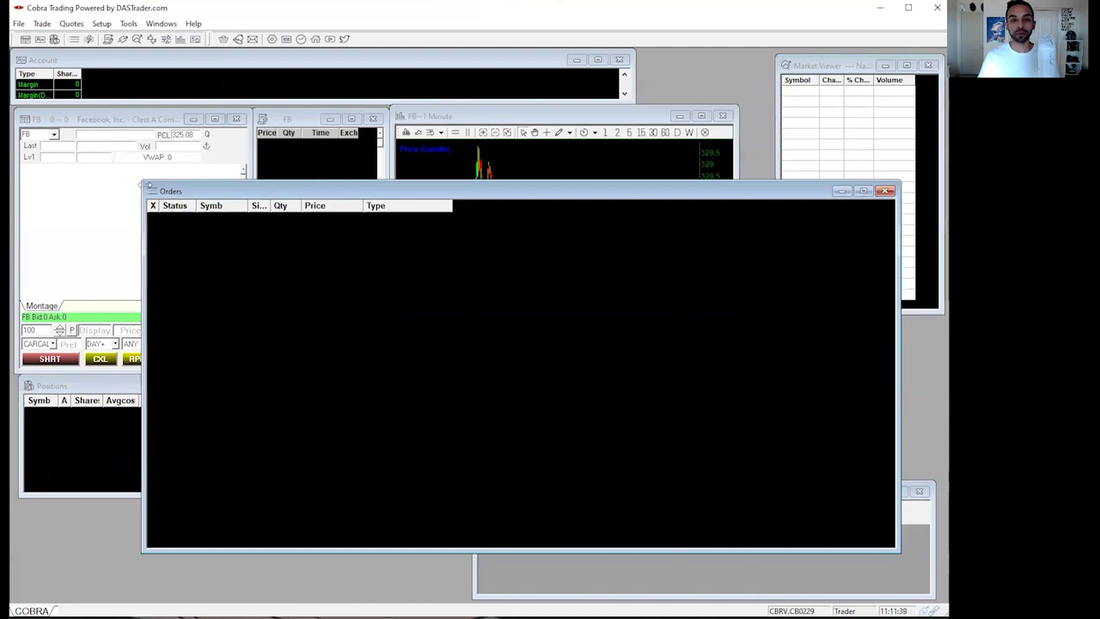
{"action": "left_click_drag", "start_coordinate": [144, 182], "coordinate": [508, 405]}
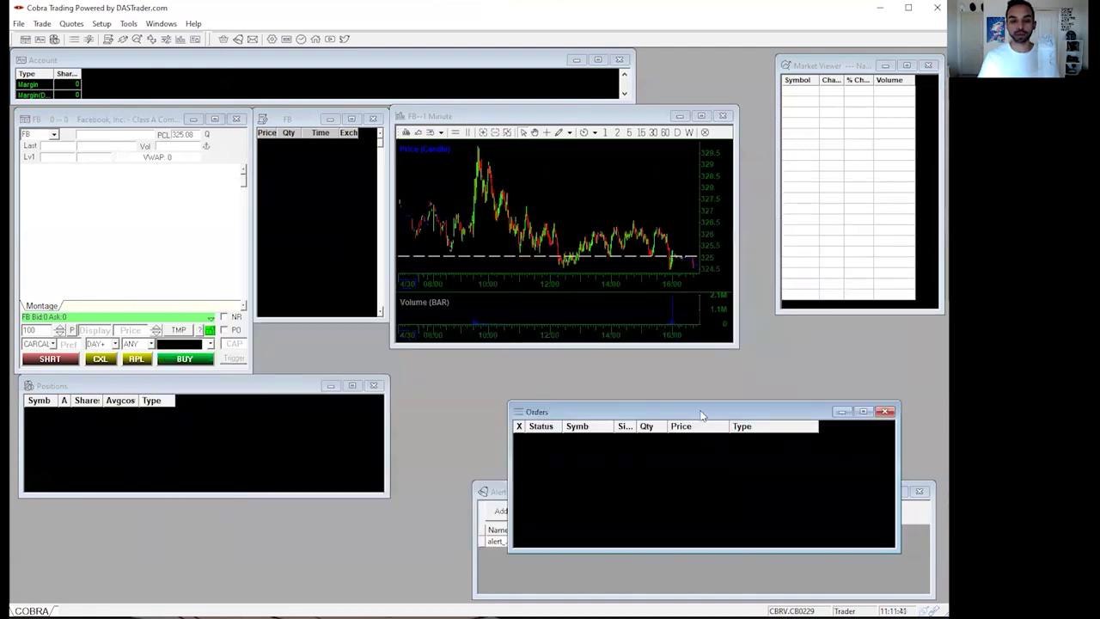
{"action": "left_click_drag", "start_coordinate": [701, 416], "coordinate": [217, 463]}
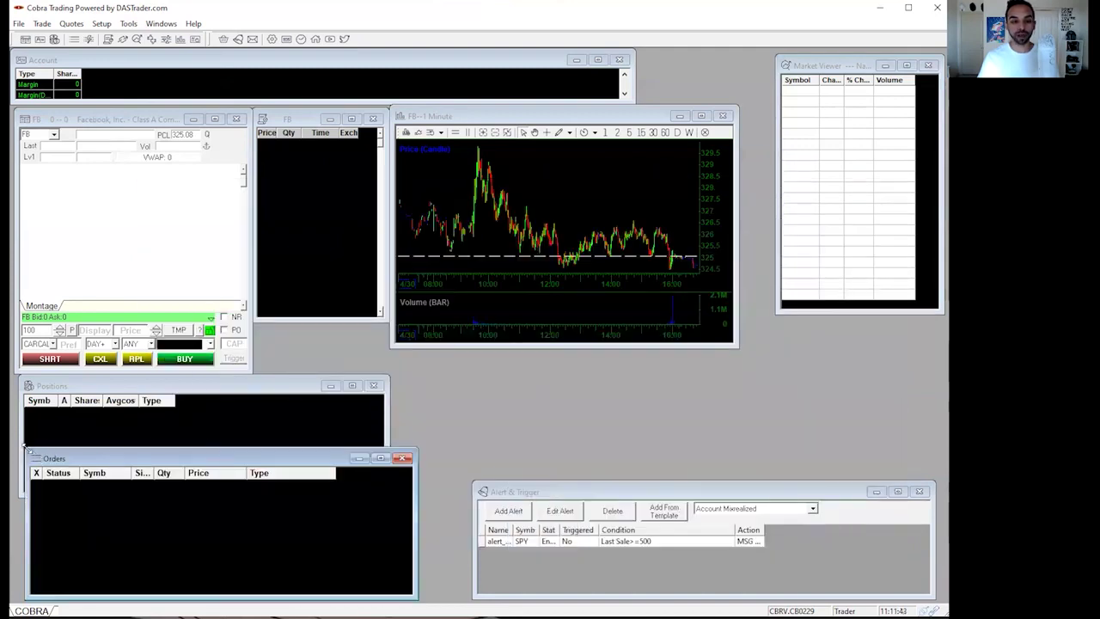
{"action": "left_click_drag", "start_coordinate": [25, 447], "coordinate": [23, 495]}
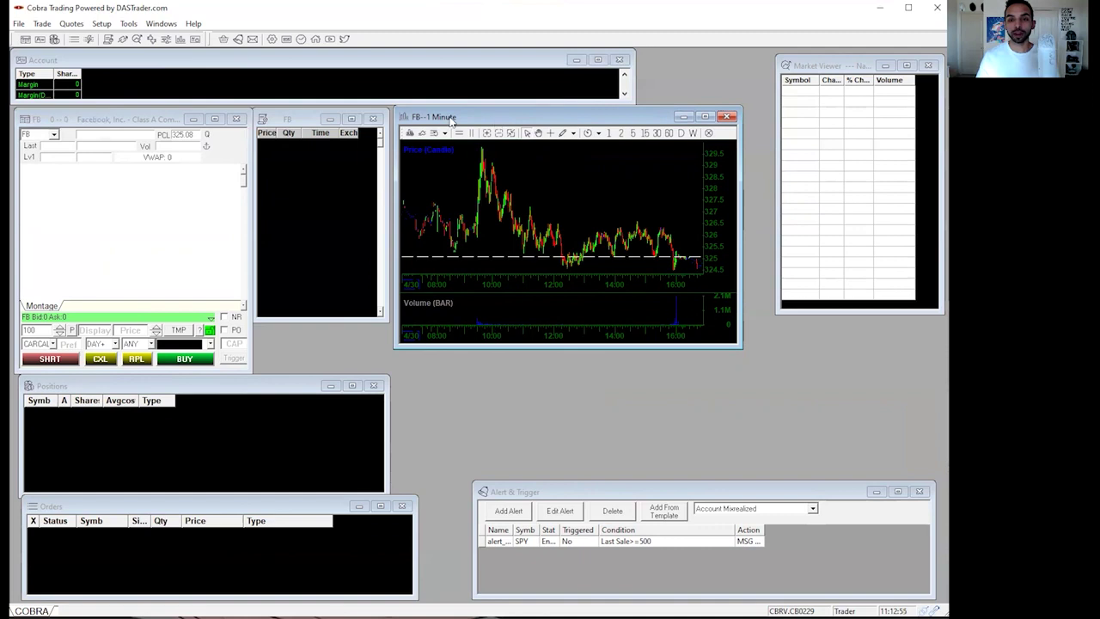
Pop the FB 1 Minute chart out into its own window via Frame Window Configure
{"action": "left_click", "coordinate": [298, 115]}
{"action": "left_click", "coordinate": [301, 72]}
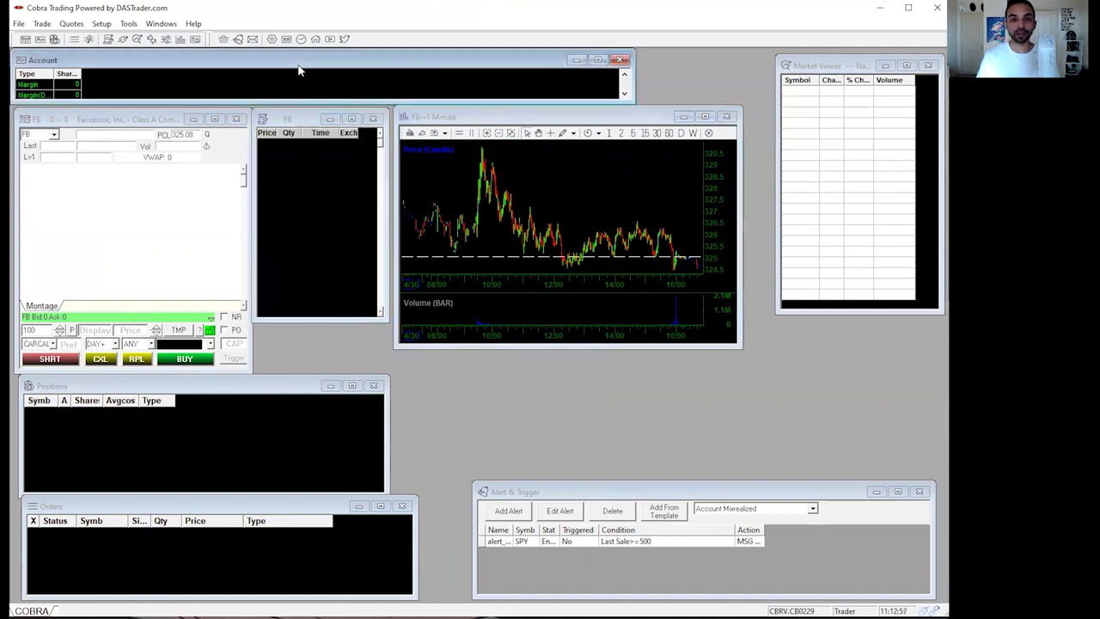
{"action": "left_click", "coordinate": [270, 384]}
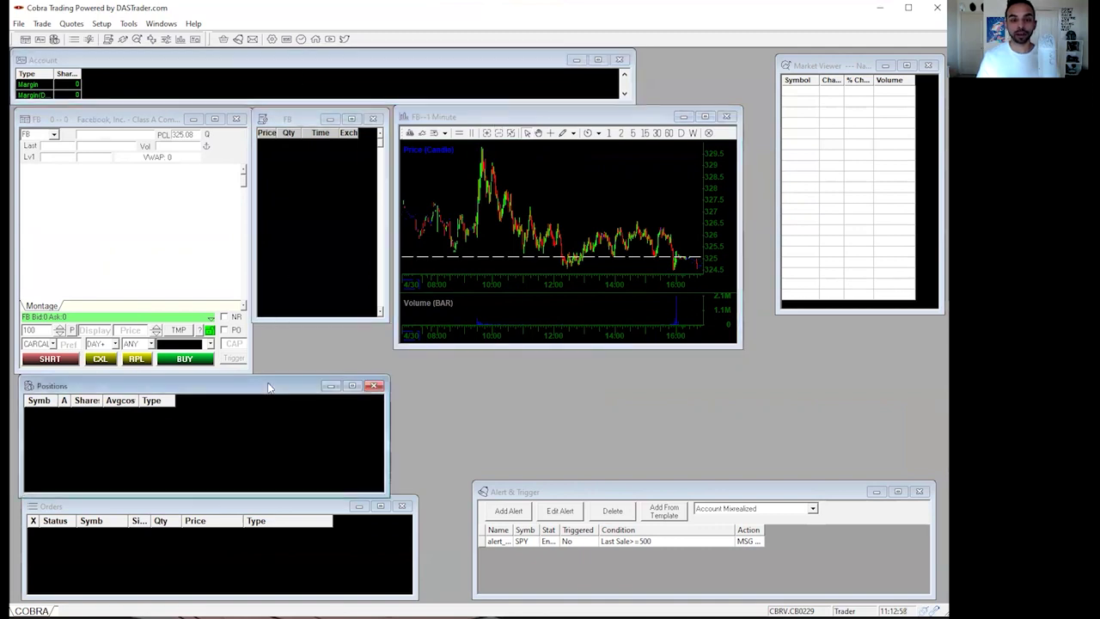
{"action": "left_click", "coordinate": [547, 116]}
{"action": "double_click", "coordinate": [537, 117]}
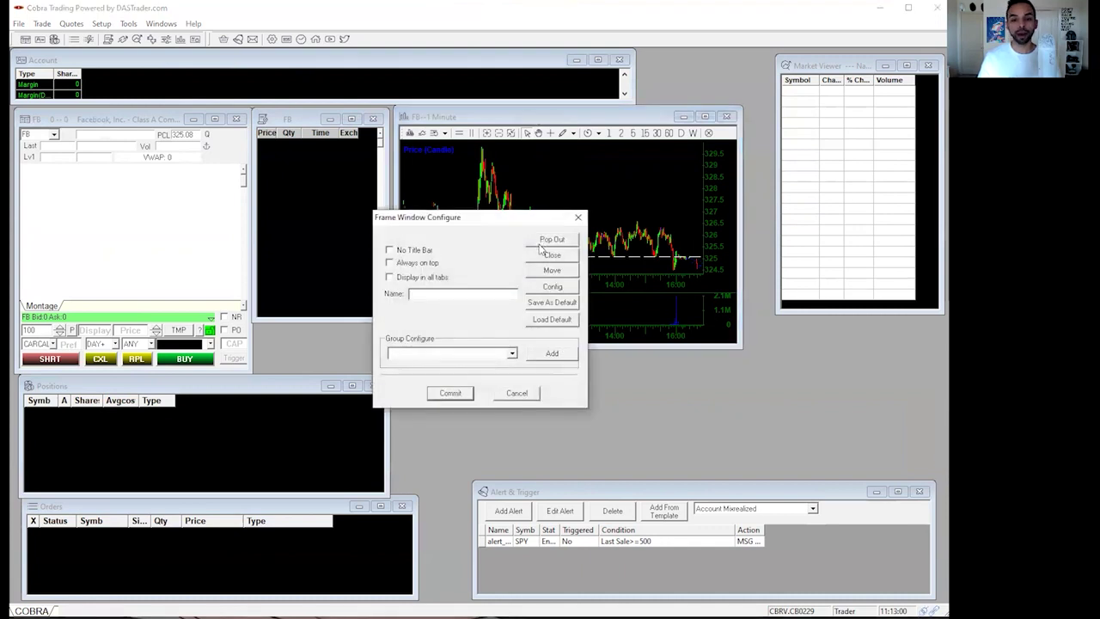
{"action": "left_click", "coordinate": [542, 240]}
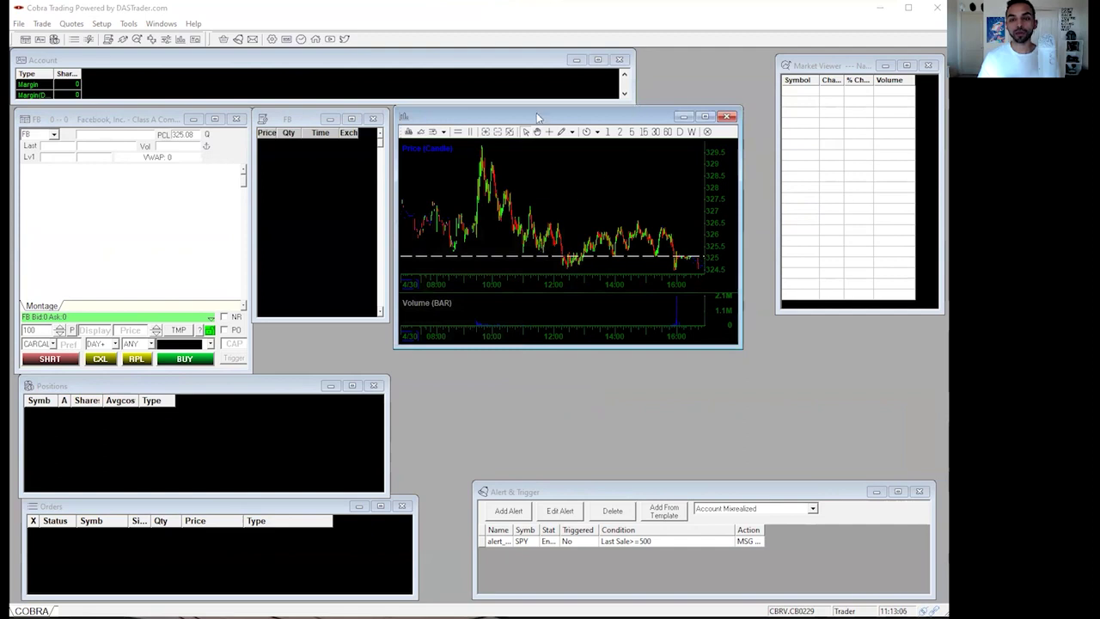
Move the main window down and place the popped-out FB chart at the top of the screen
{"action": "left_click_drag", "start_coordinate": [537, 116], "coordinate": [533, 102]}
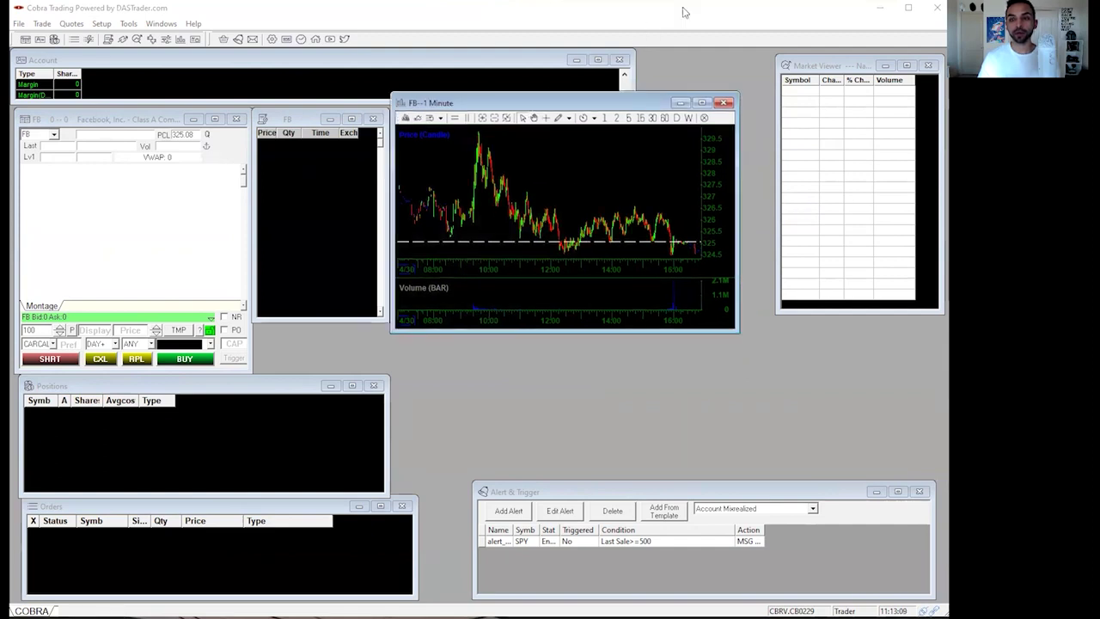
{"action": "left_click", "coordinate": [685, 12]}
{"action": "left_click_drag", "start_coordinate": [685, 22], "coordinate": [691, 154]}
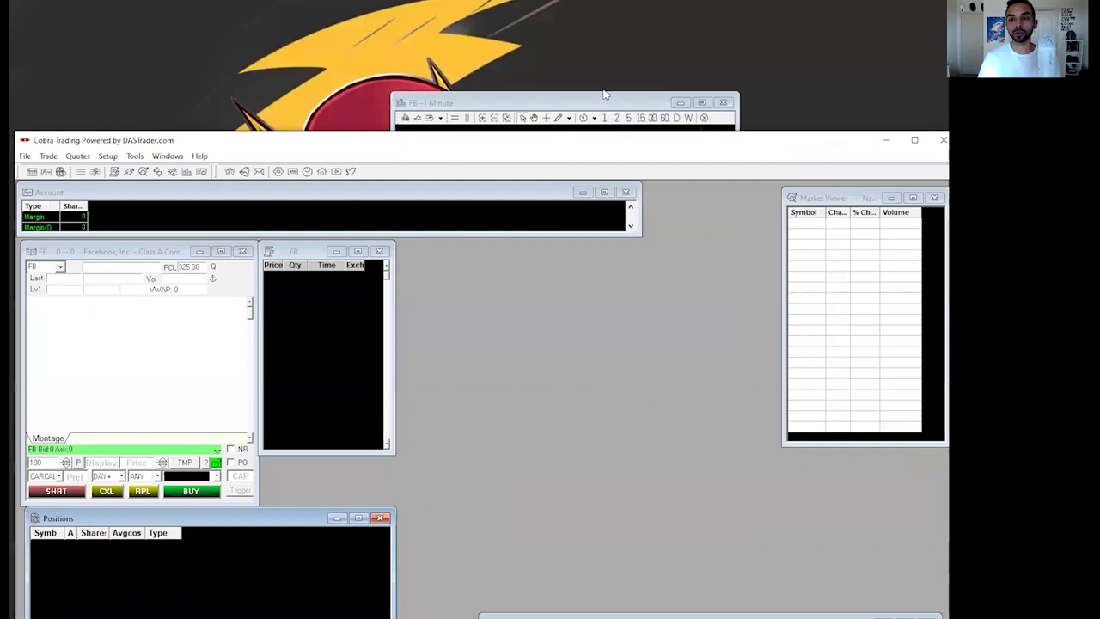
{"action": "left_click", "coordinate": [605, 102]}
{"action": "left_click_drag", "start_coordinate": [604, 97], "coordinate": [595, 8]}
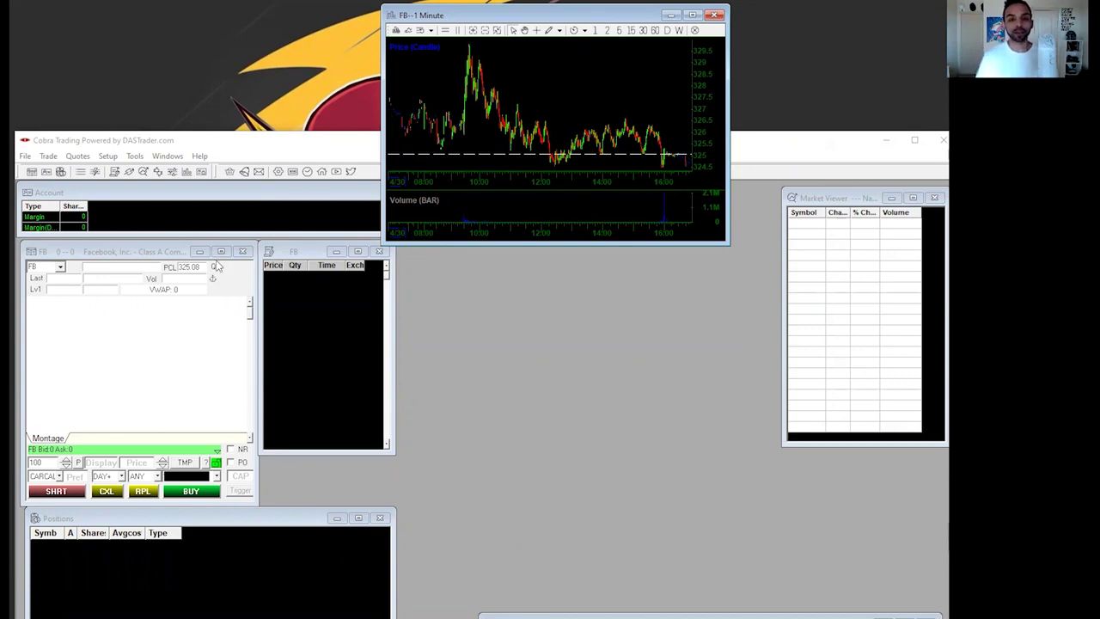
{"action": "left_click", "coordinate": [112, 251]}
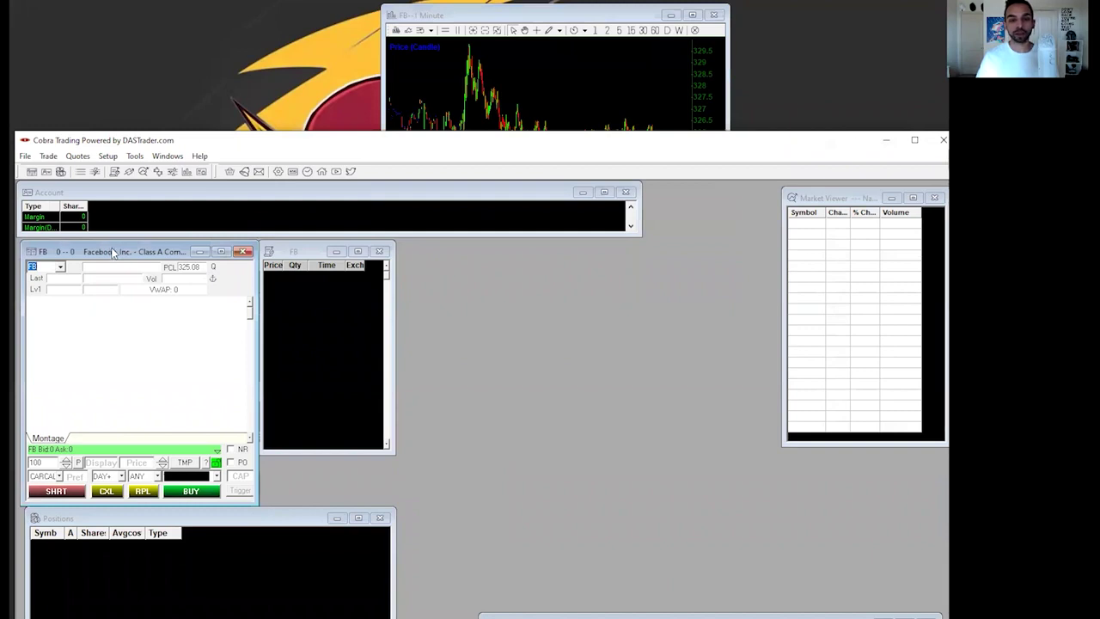
Pop the FB montage out into its own window via the Frame Window Configure menu
{"action": "left_click_drag", "start_coordinate": [112, 251], "coordinate": [132, 269]}
{"action": "right_click", "coordinate": [132, 270]}
{"action": "left_click", "coordinate": [559, 373]}
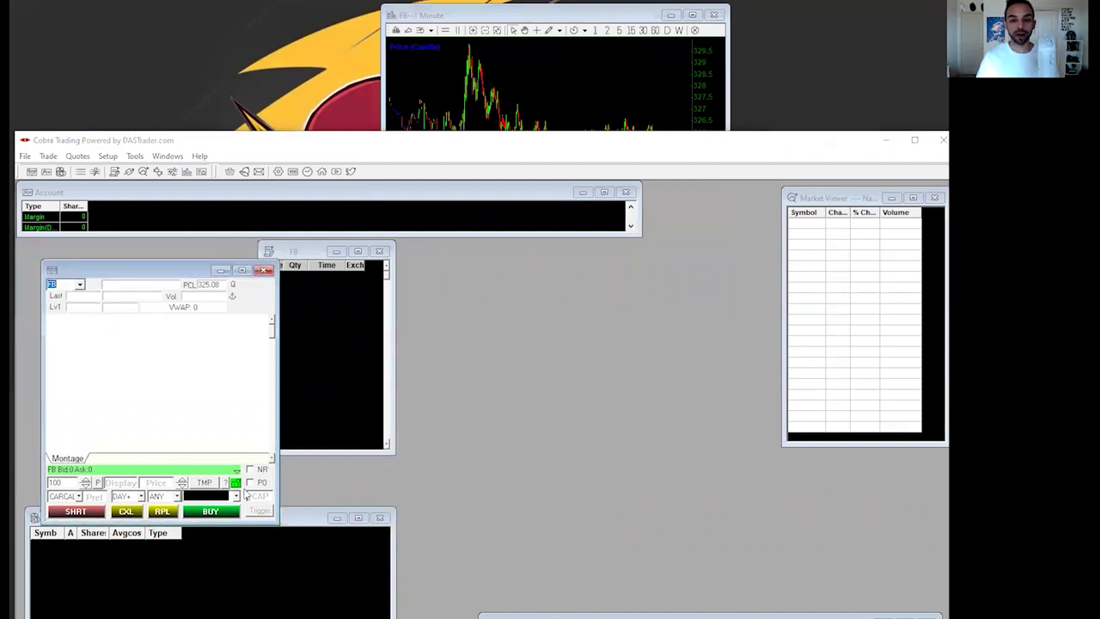